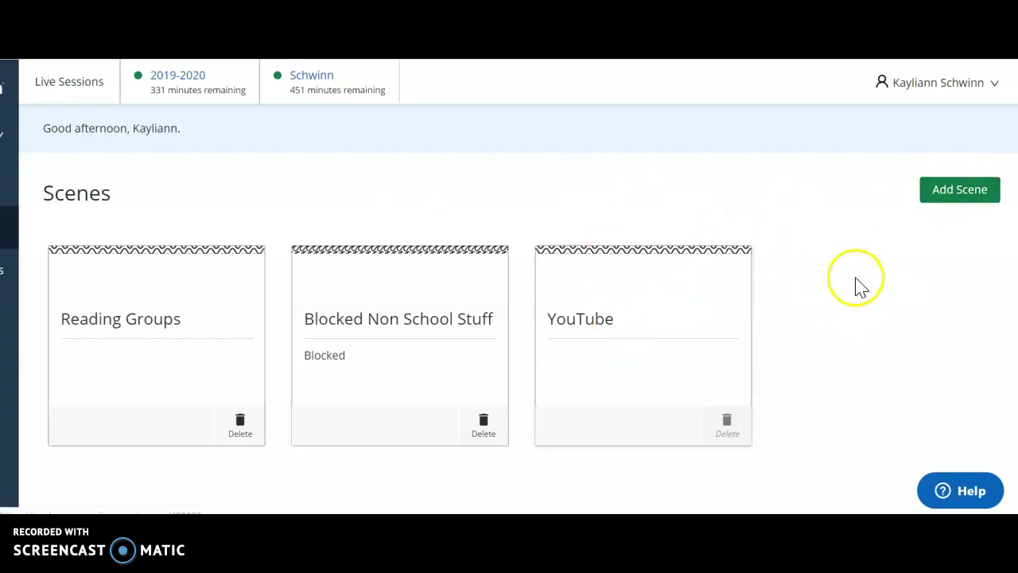
Start a new scene and name it "Video tutorial".
click(951, 191)
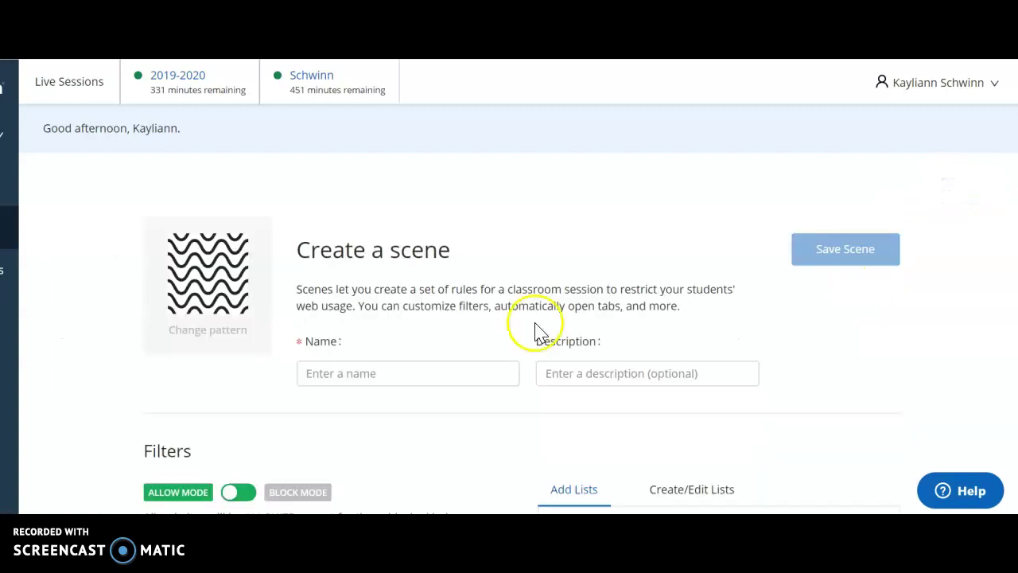
click(414, 377)
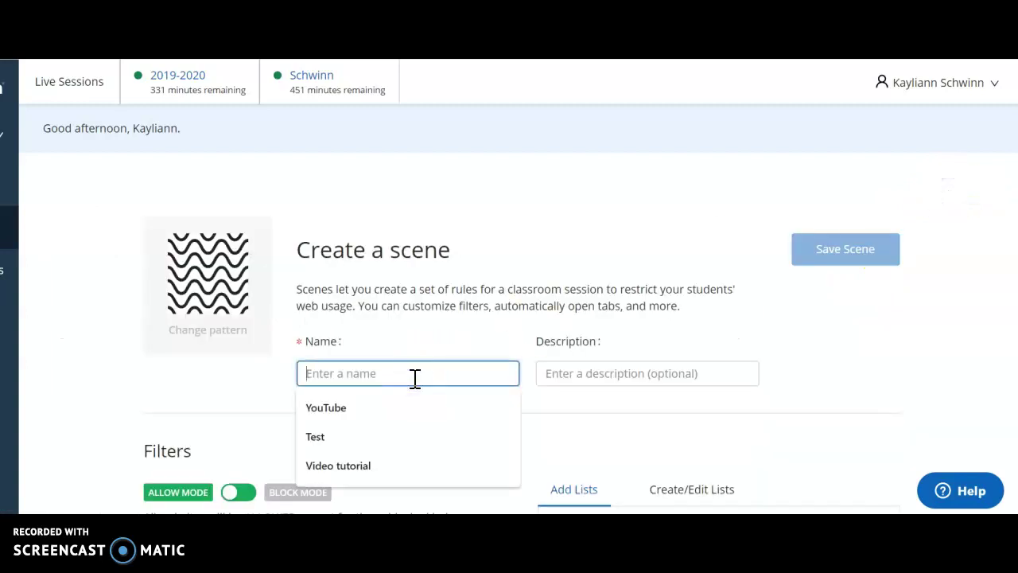
text(Video tutoria)
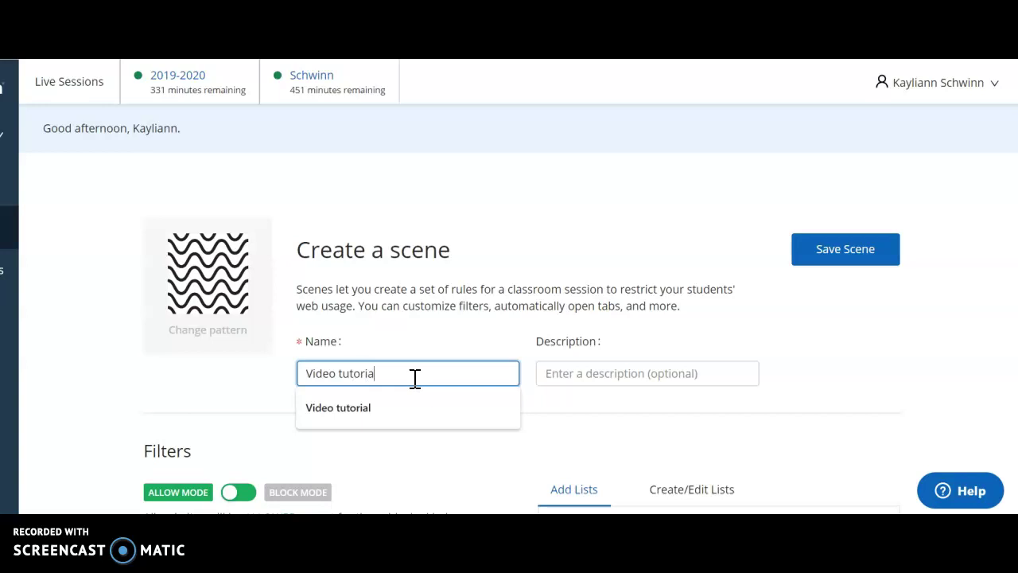
text(l)
click(259, 433)
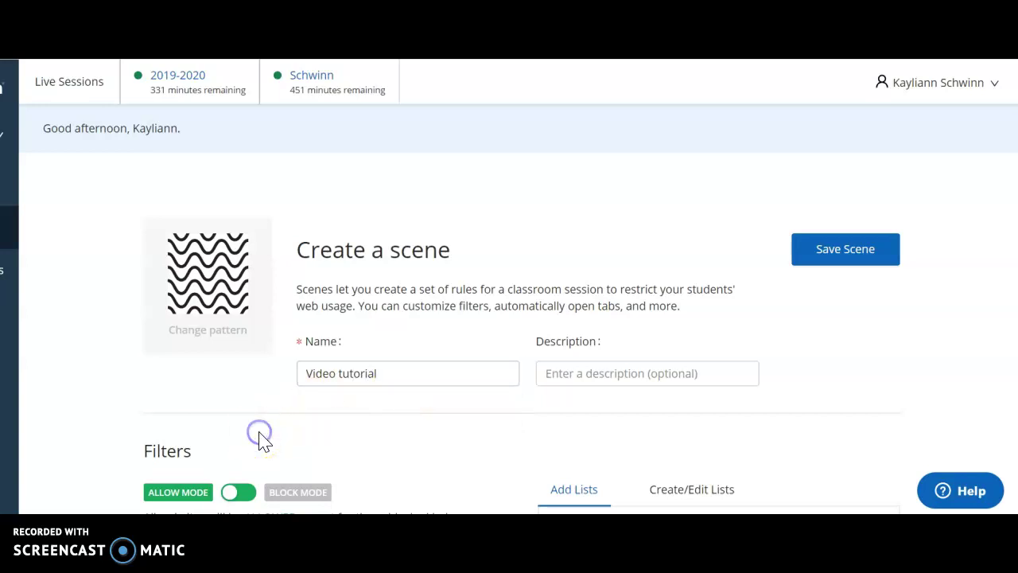
Add abcya.com to the new scene's blocked sites in allow mode and remove it again.
scroll(262, 438, down, 3)
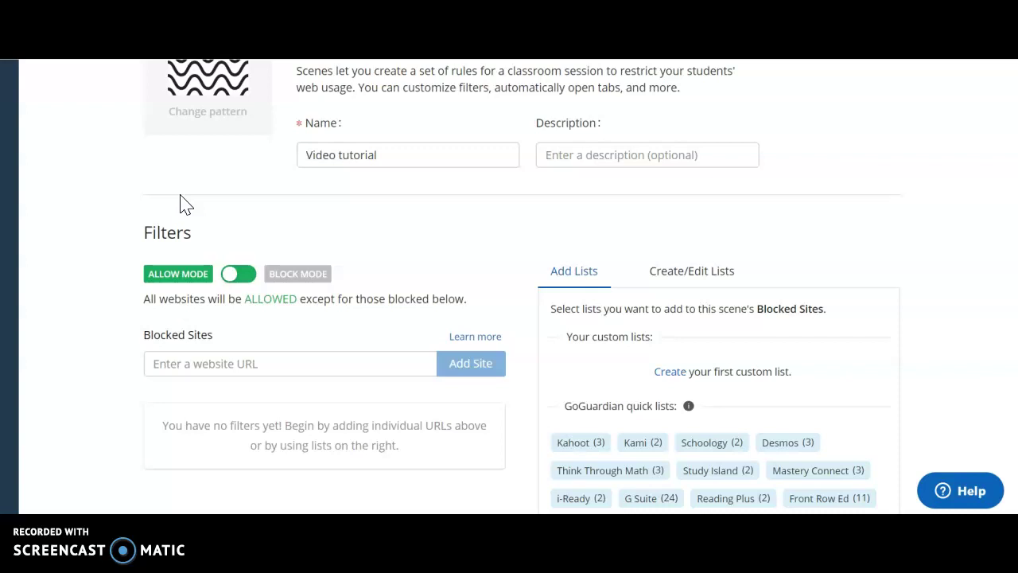
click(193, 363)
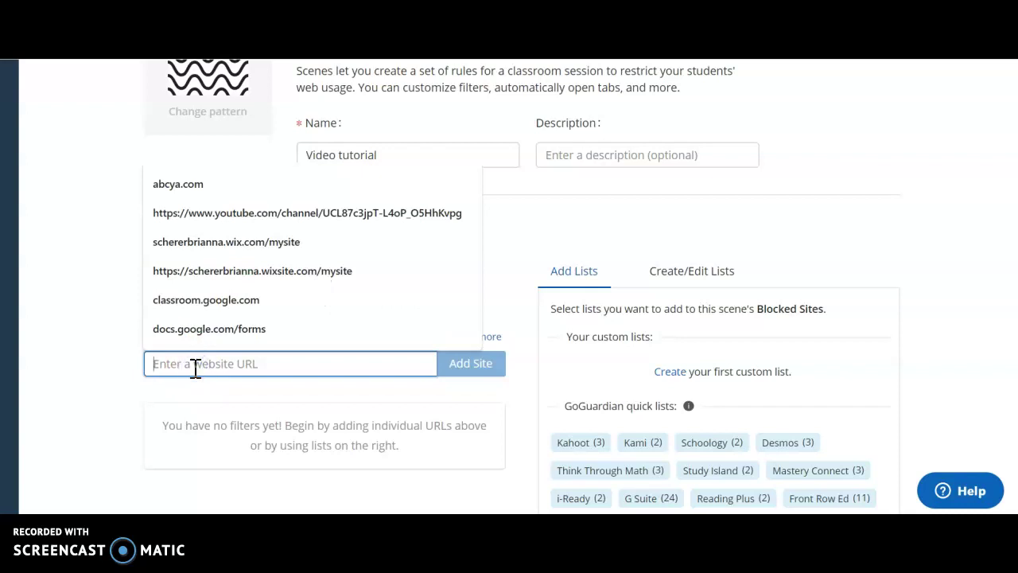
text(abc)
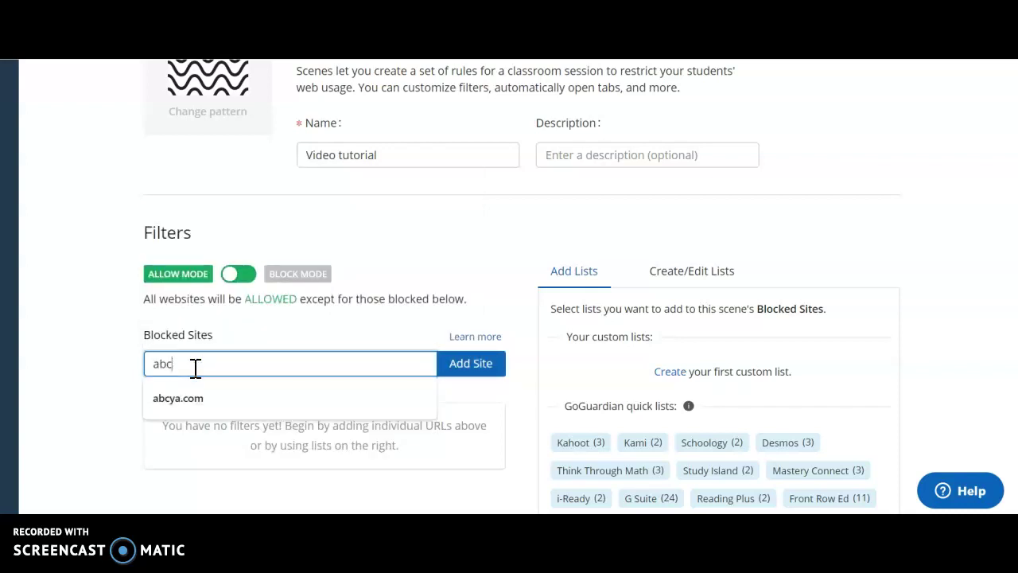
text(ya.com)
click(462, 367)
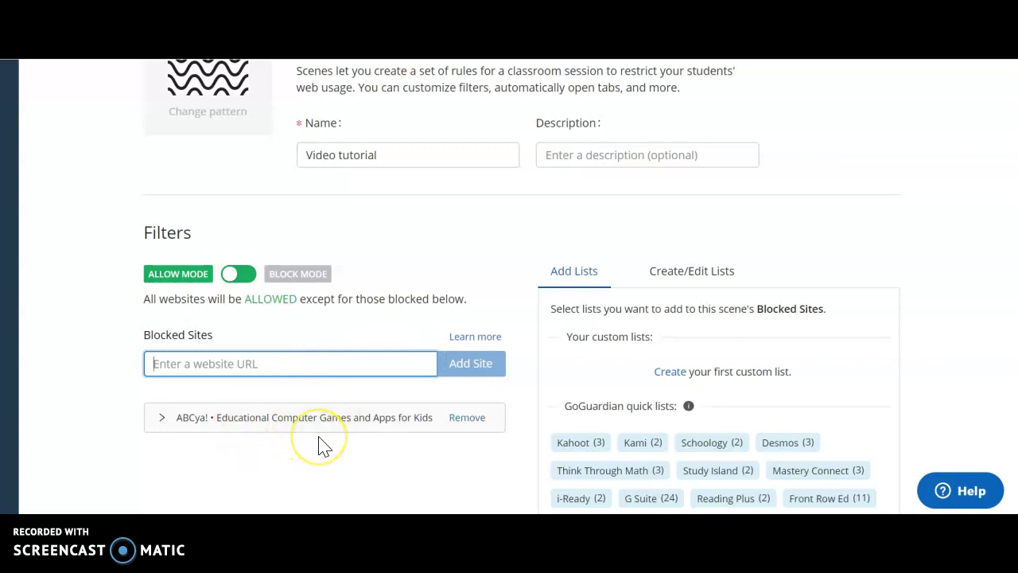
scroll(319, 445, down, 1)
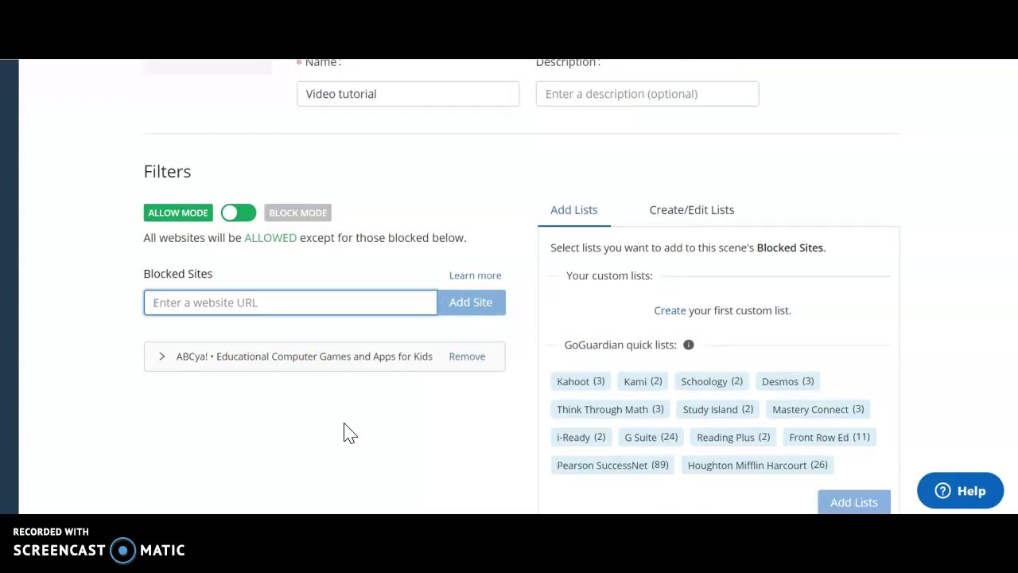
click(467, 358)
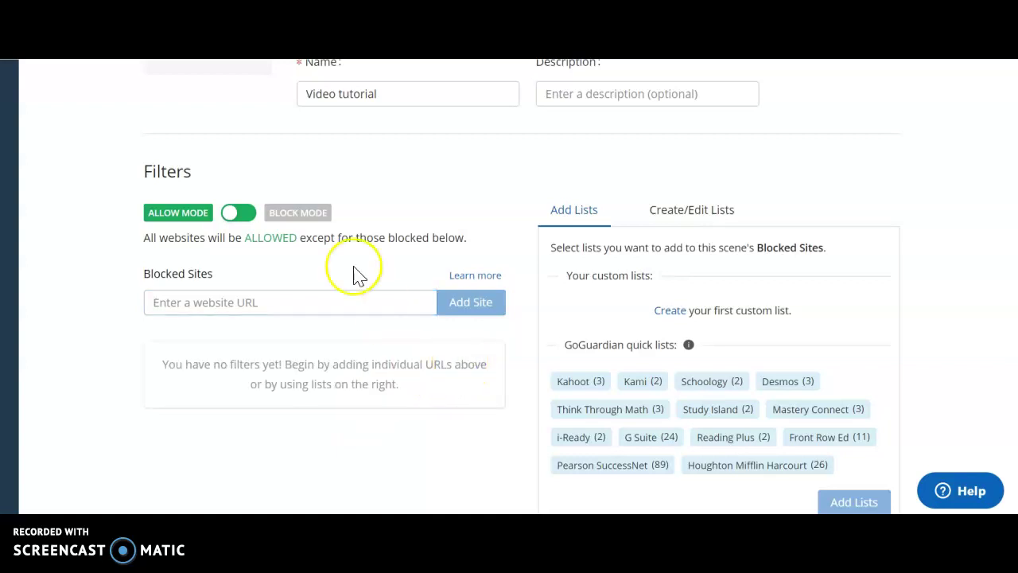
Switch the scene's filters to block mode and add abcya.com as an allowed site.
click(239, 215)
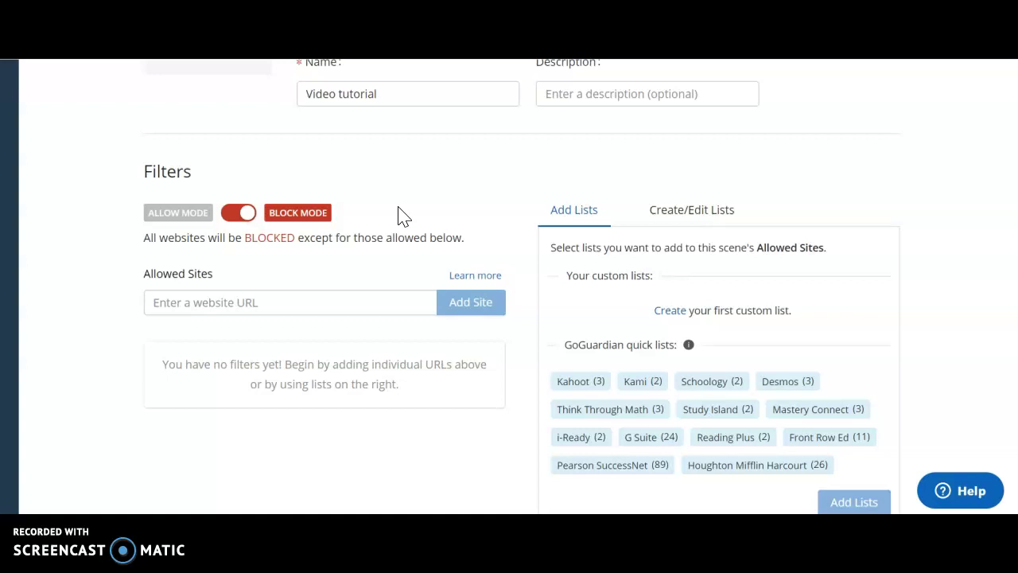
click(340, 303)
click(339, 303)
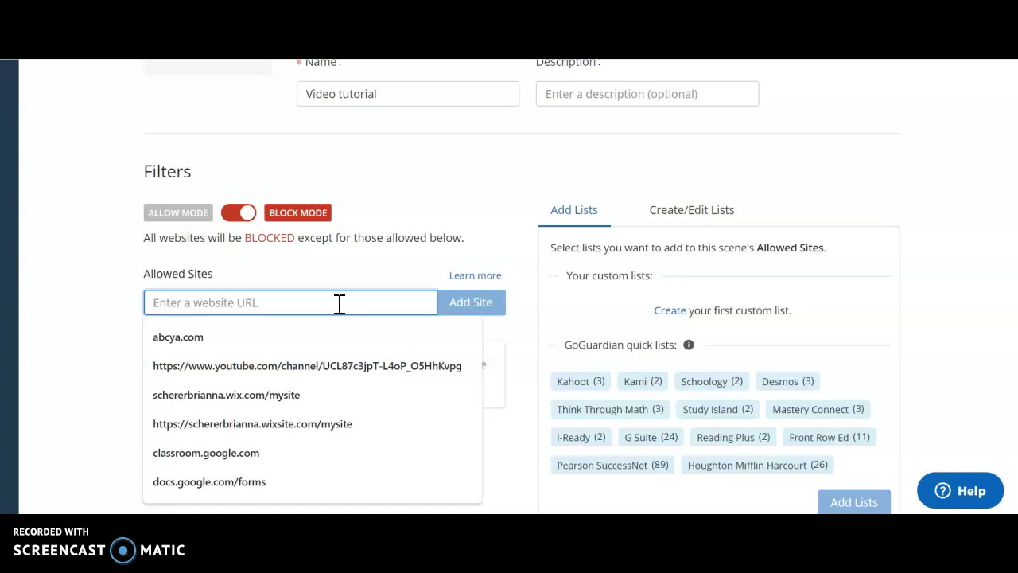
text(abcya.com)
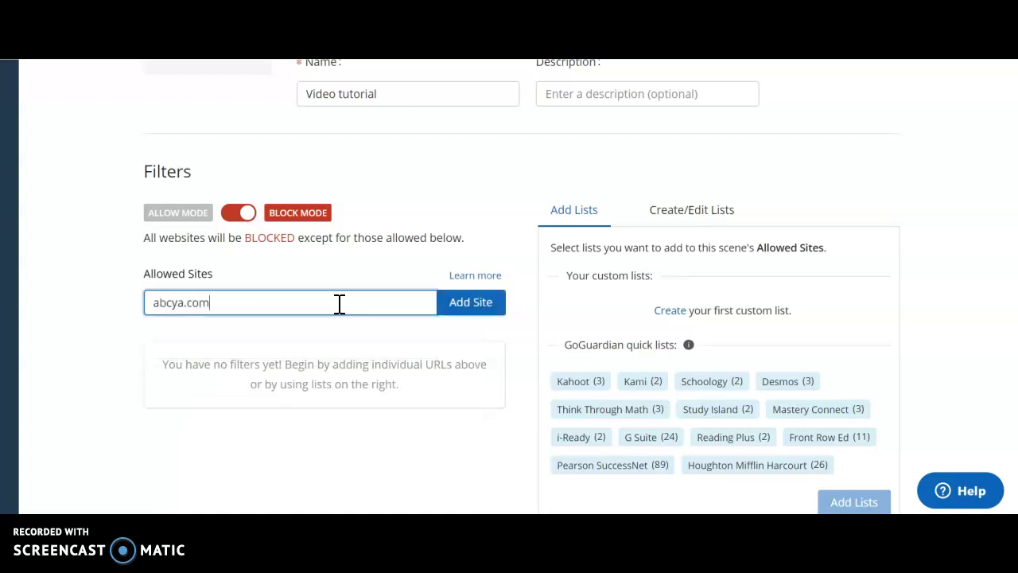
click(460, 305)
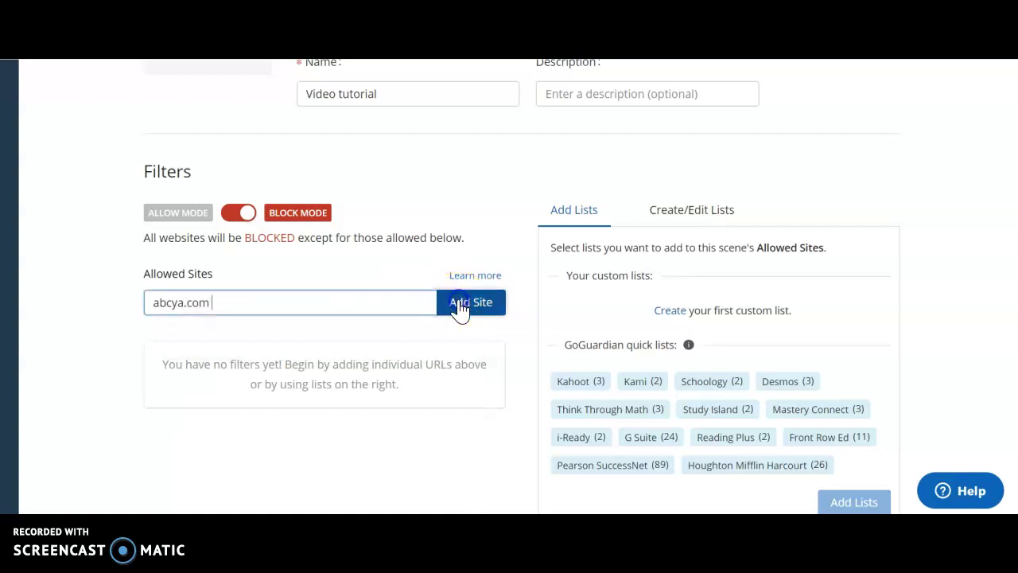
click(404, 311)
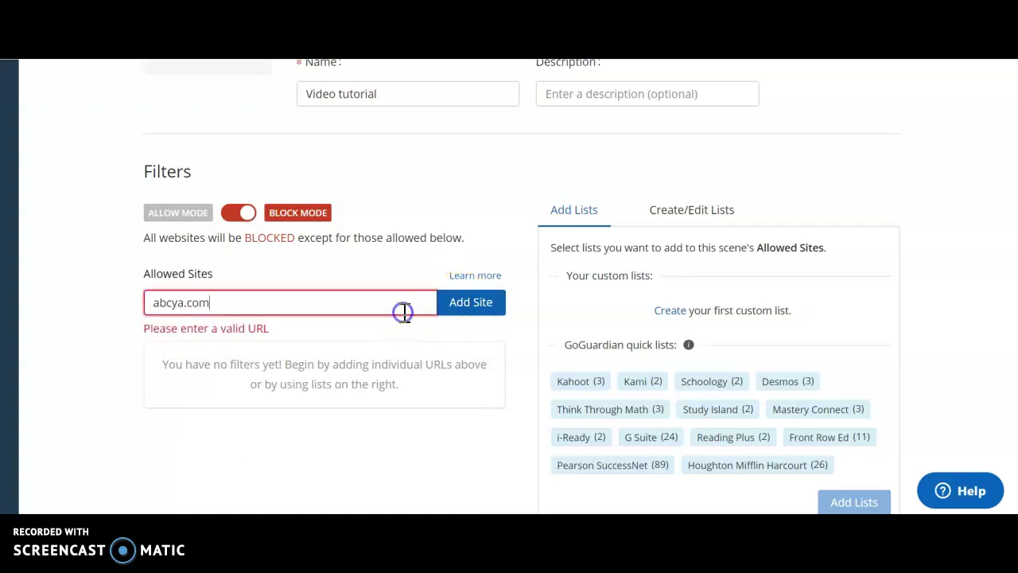
key(BackSpace)
click(473, 310)
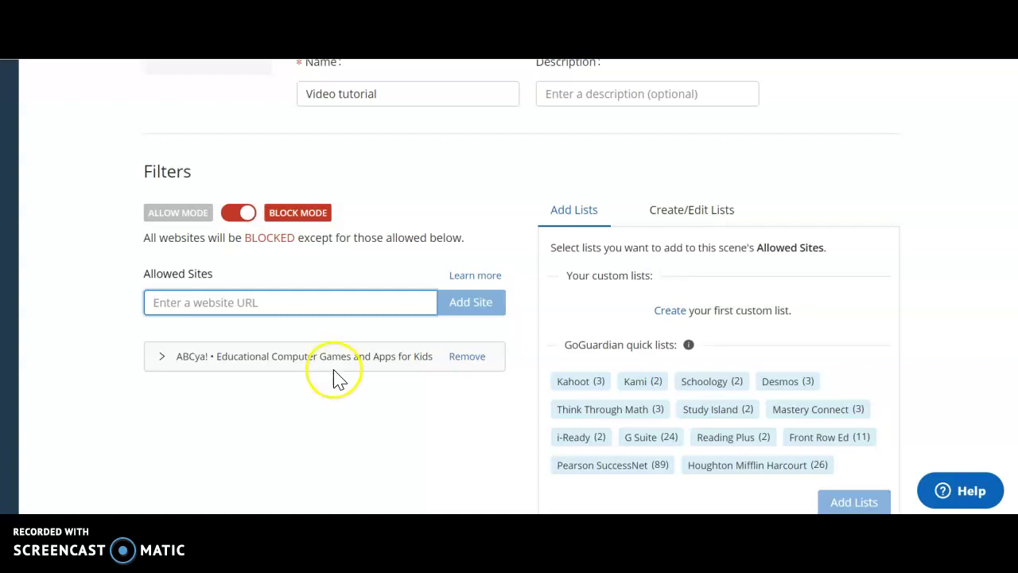
Save the "Video tutorial" scene.
scroll(342, 382, up, 2)
scroll(340, 382, up, 2)
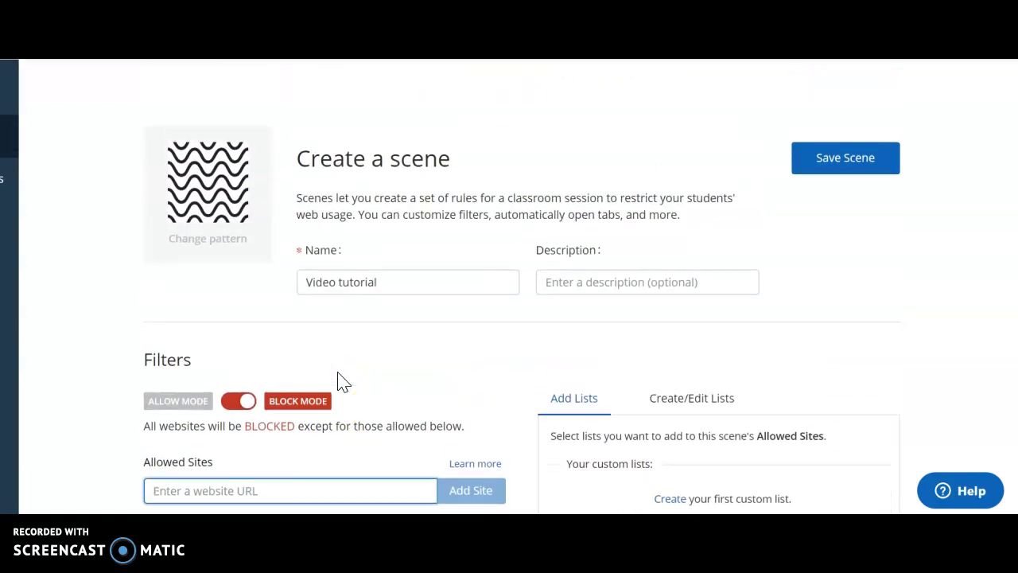
click(869, 191)
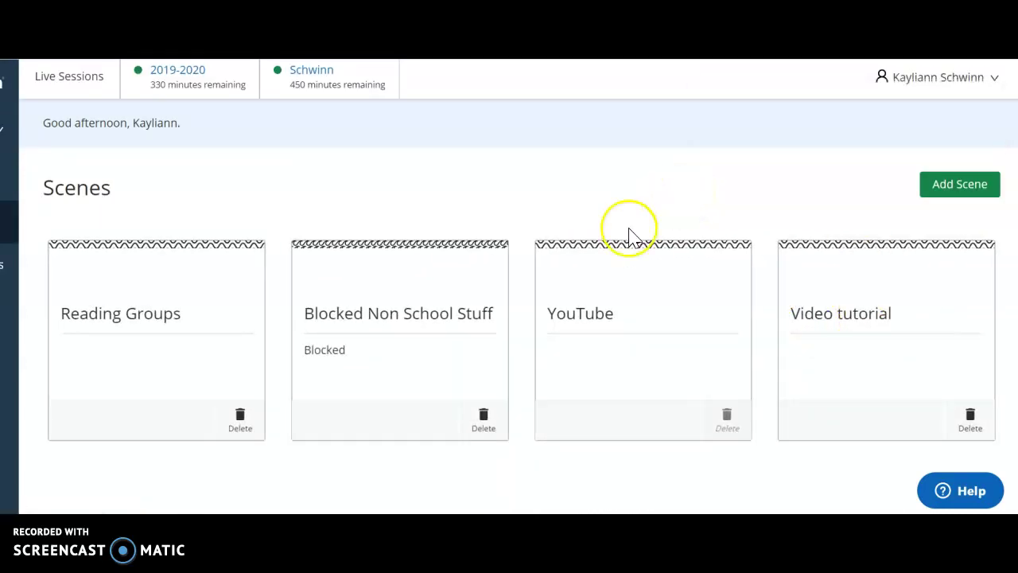
Open the YouTube scene, review its filter mode and full list of allowed sites, and update it without edits.
click(601, 315)
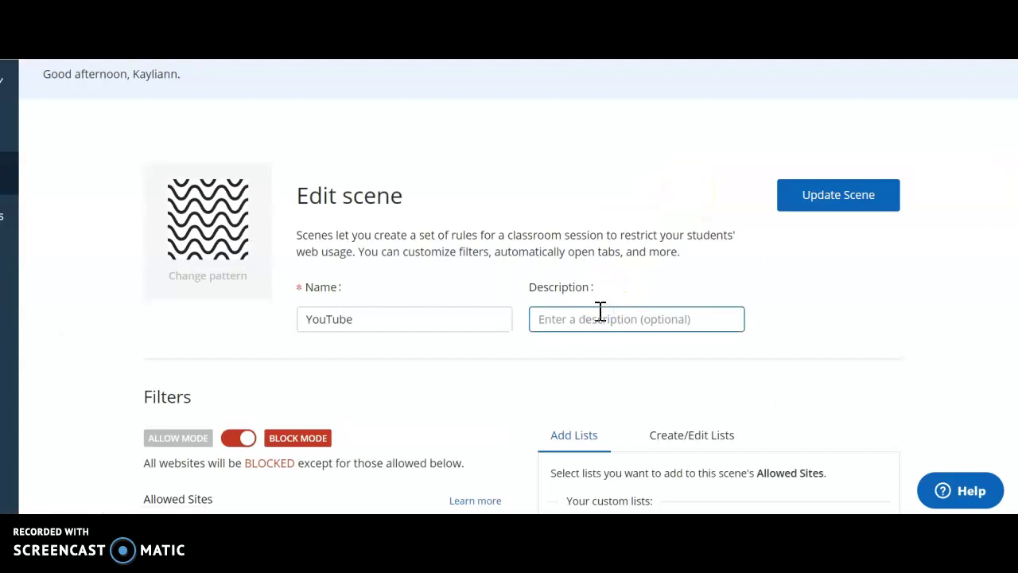
scroll(482, 353, down, 3)
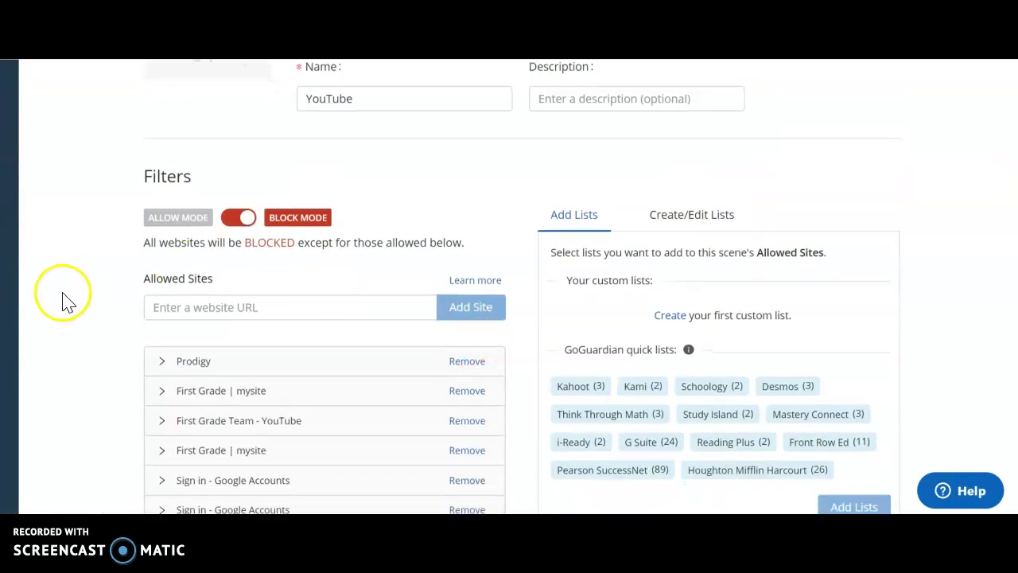
scroll(136, 364, down, 1)
scroll(135, 364, down, 2)
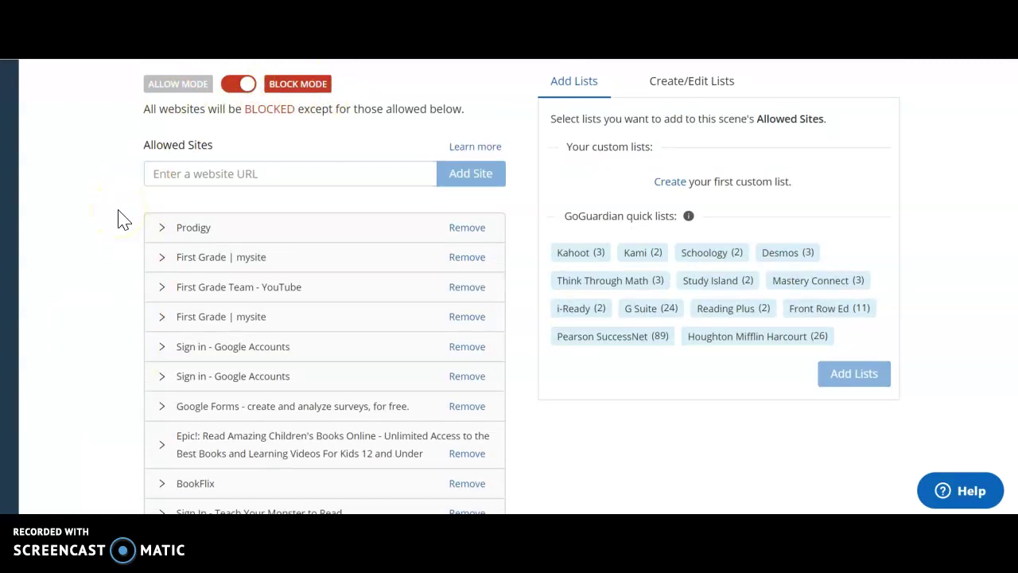
scroll(131, 263, down, 2)
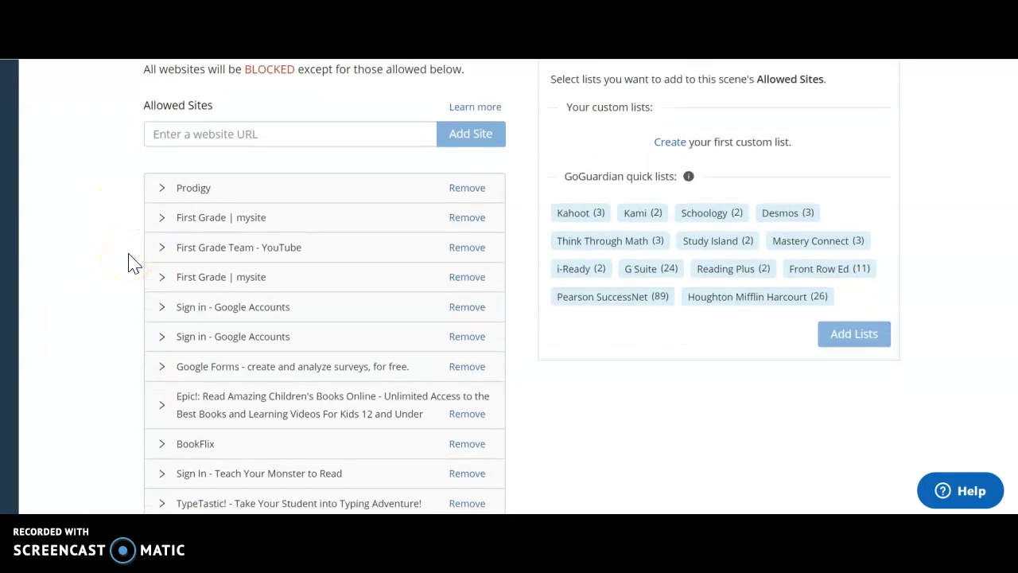
scroll(133, 256, down, 5)
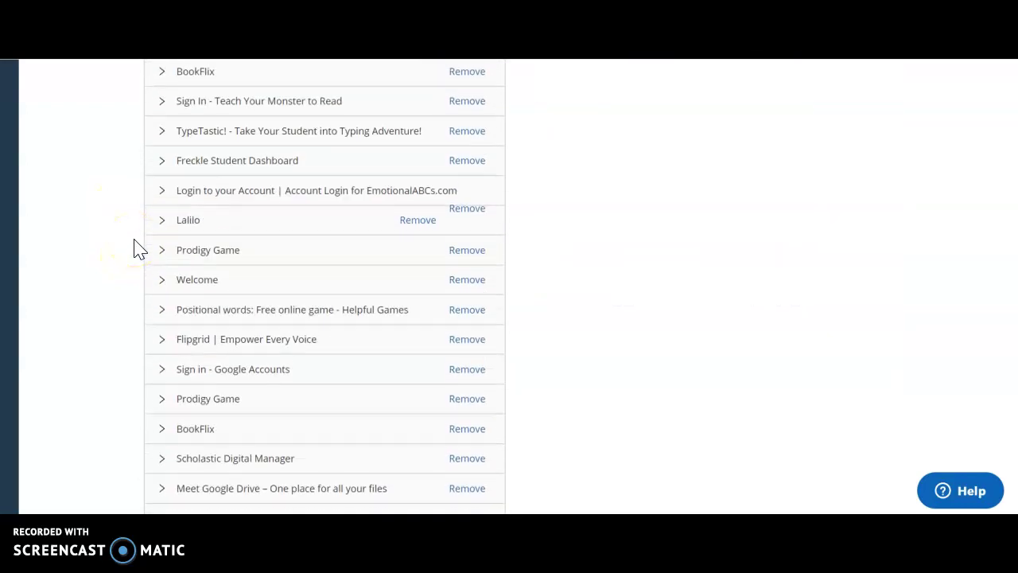
scroll(135, 248, down, 2)
click(121, 263)
scroll(122, 262, up, 1)
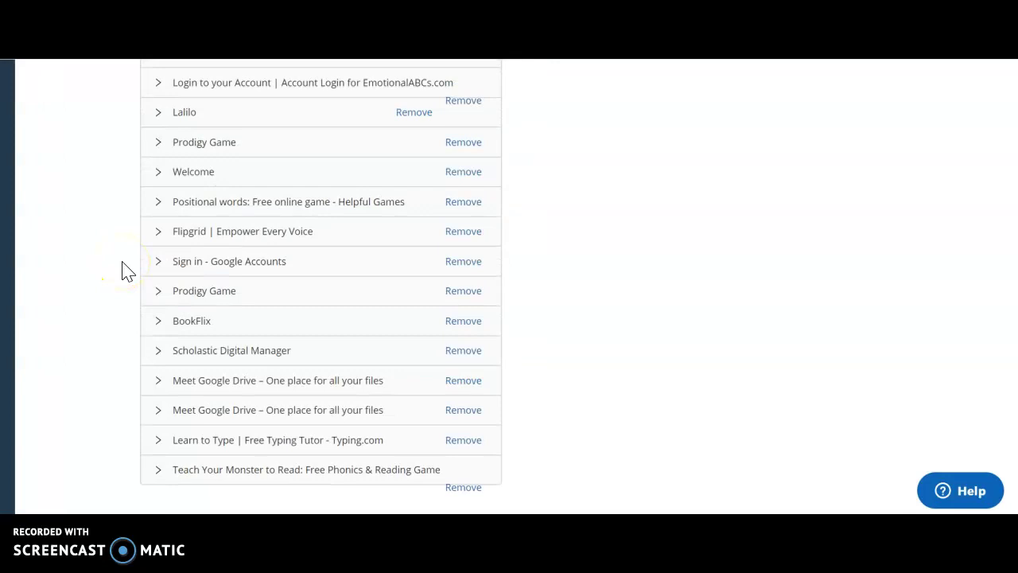
scroll(122, 263, up, 2)
scroll(121, 271, up, 10)
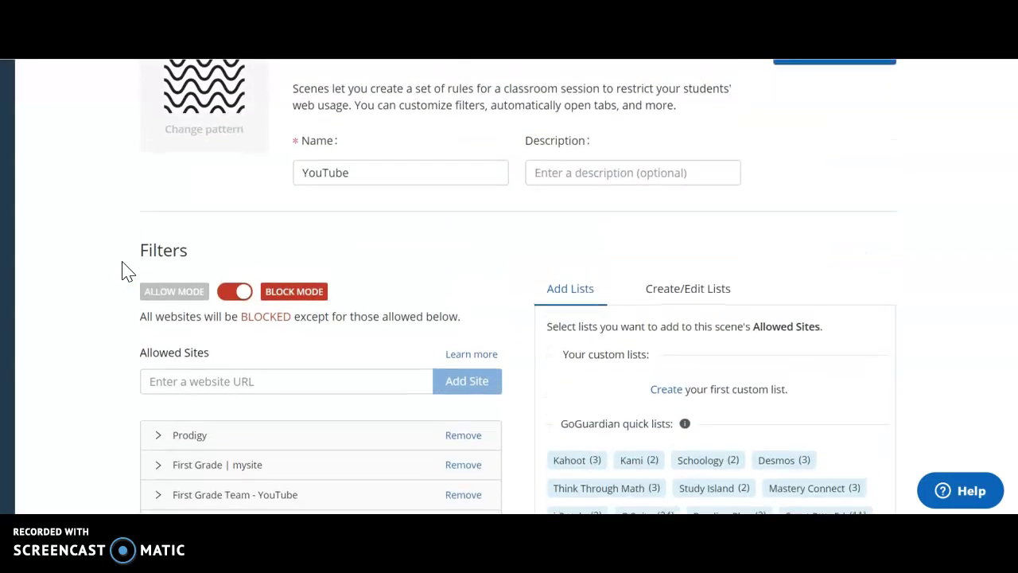
scroll(122, 271, up, 3)
scroll(371, 444, down, 3)
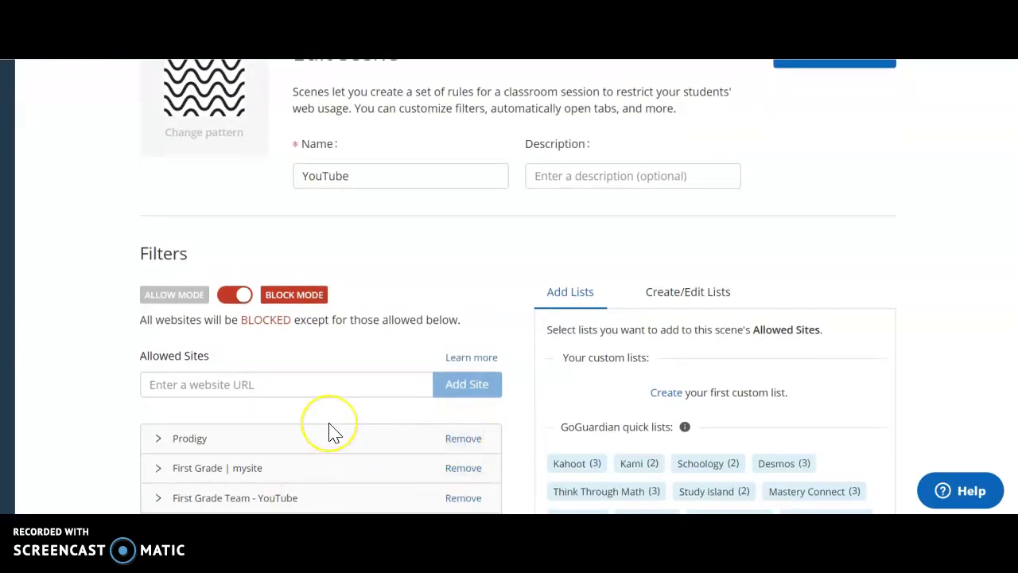
scroll(334, 430, up, 1)
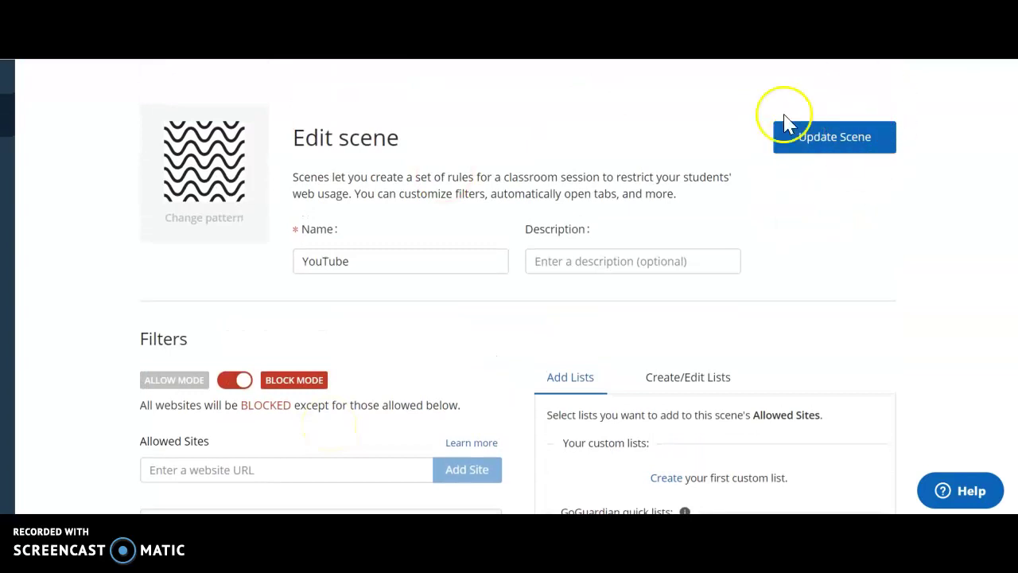
click(833, 135)
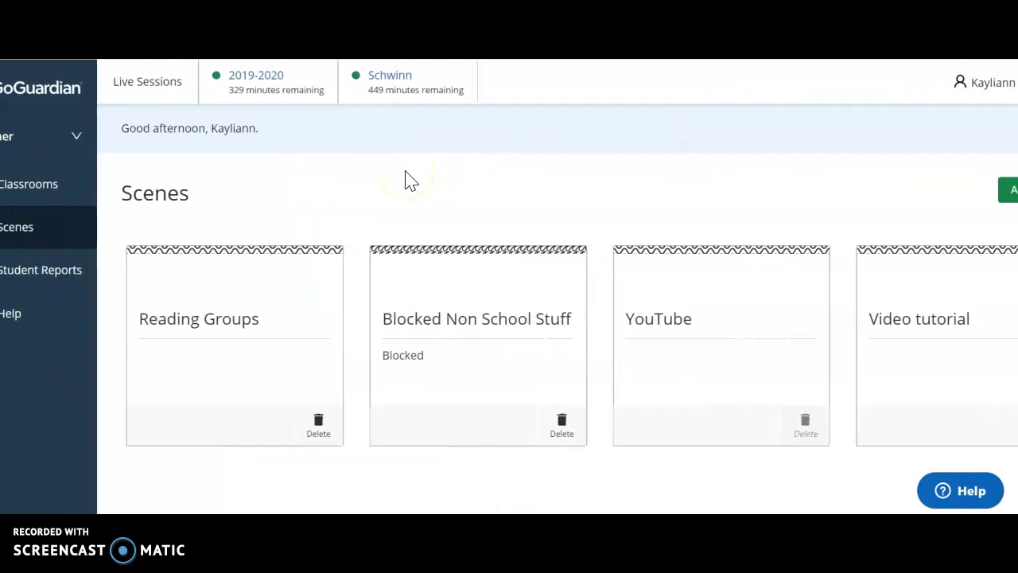
Open the live session of the classroom named after the teacher and look over the student screens.
click(400, 100)
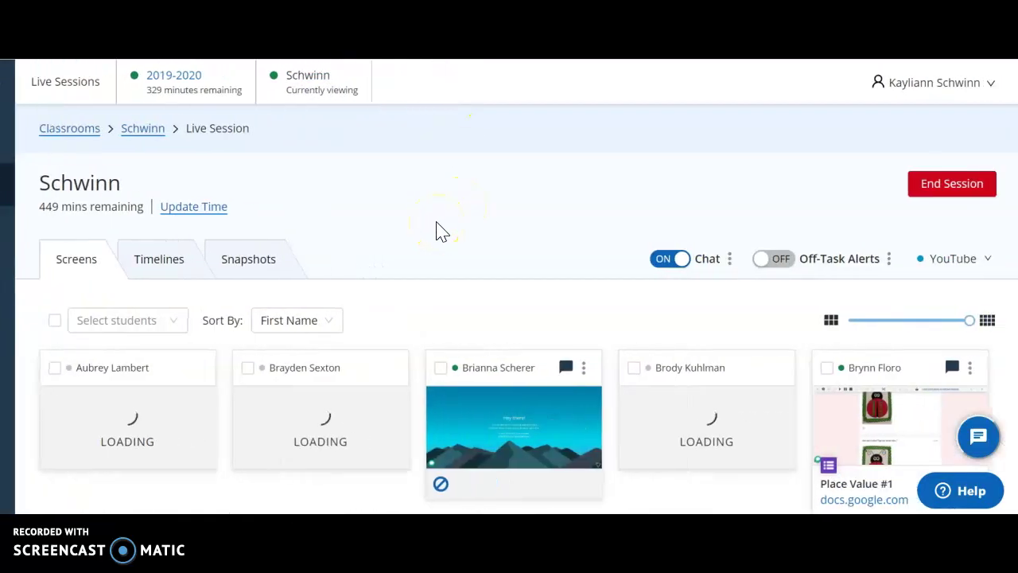
scroll(624, 350, down, 1)
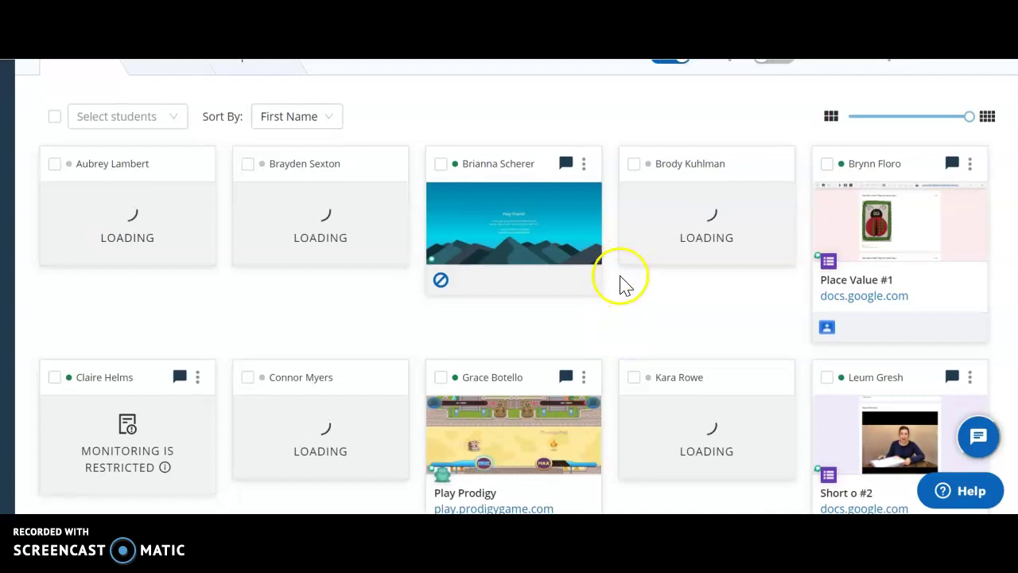
scroll(740, 279, down, 1)
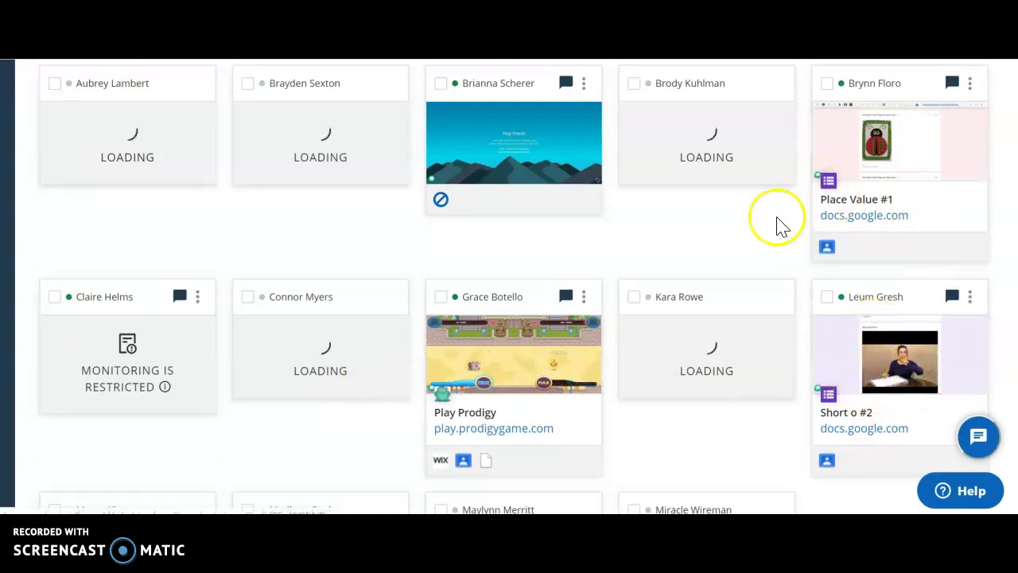
scroll(759, 242, up, 1)
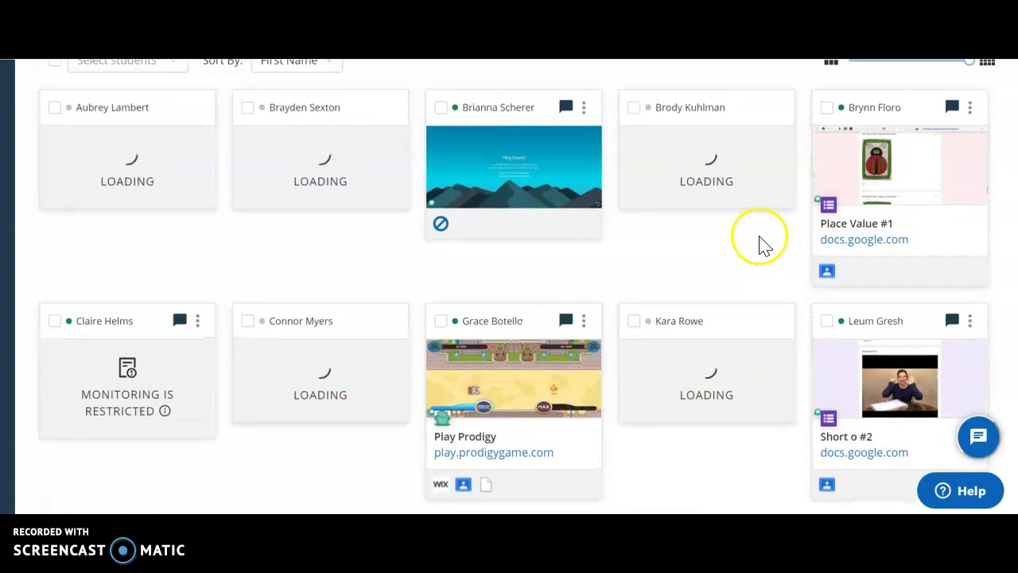
scroll(692, 278, up, 1)
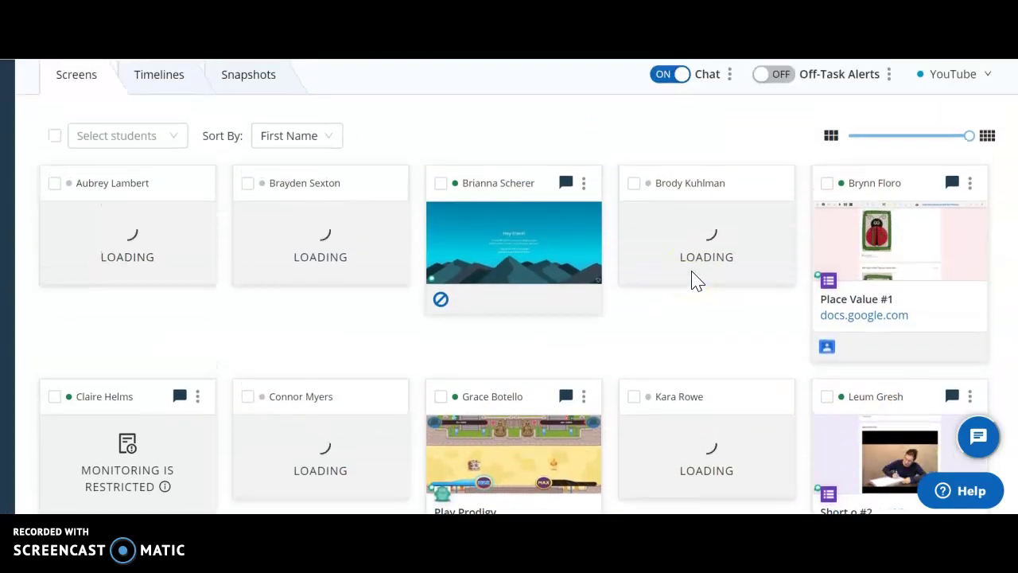
Open the student screen blocked by the scene, copy the link address of the blocked jr.brainpop.com site, and close the view.
click(489, 251)
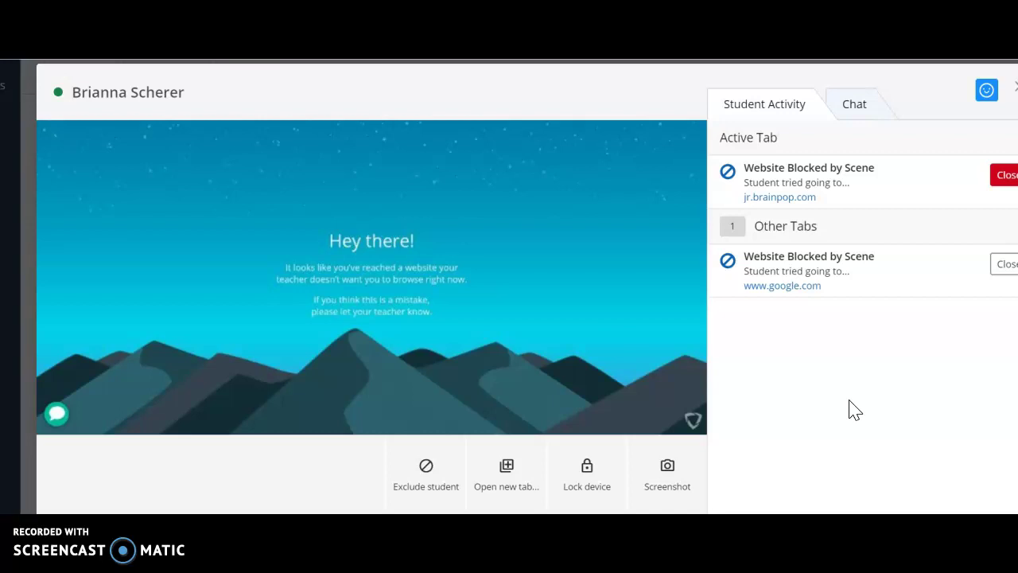
right_click(776, 199)
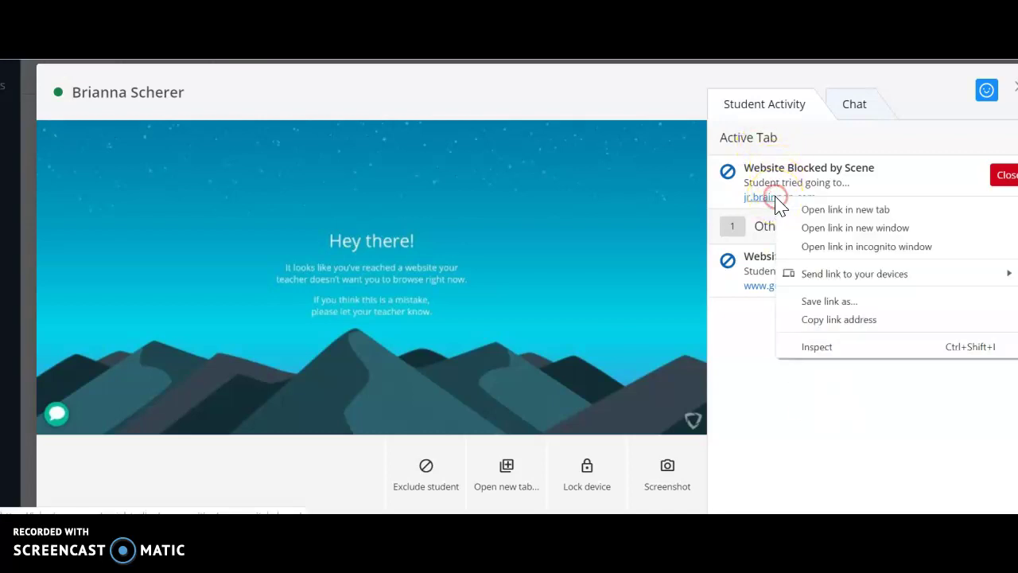
click(824, 320)
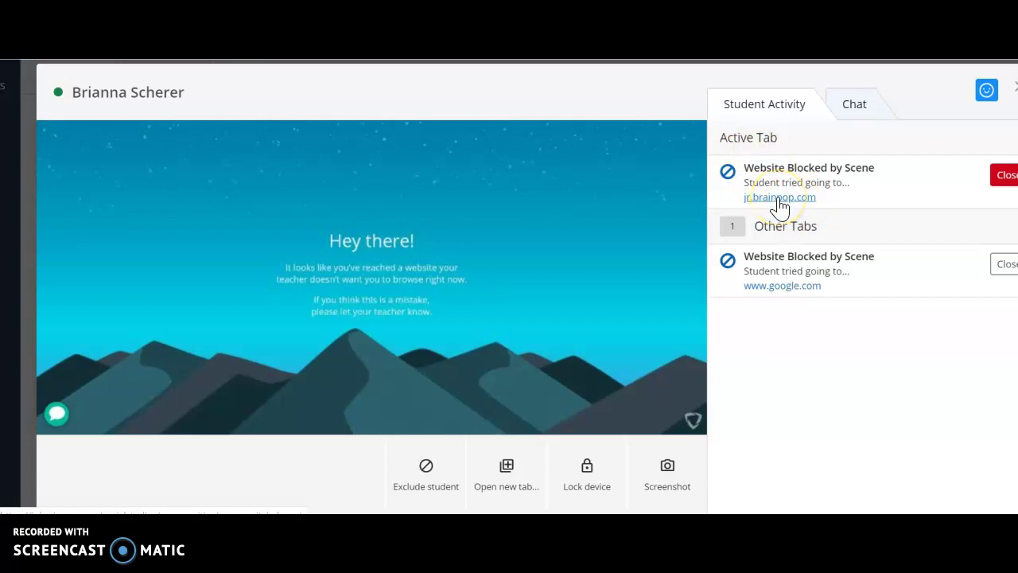
right_click(779, 201)
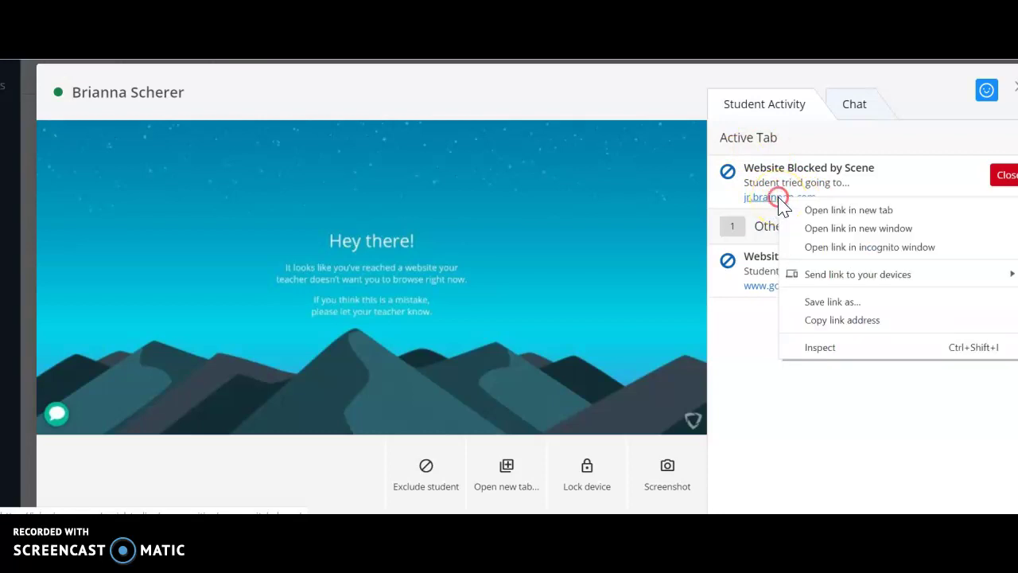
click(805, 318)
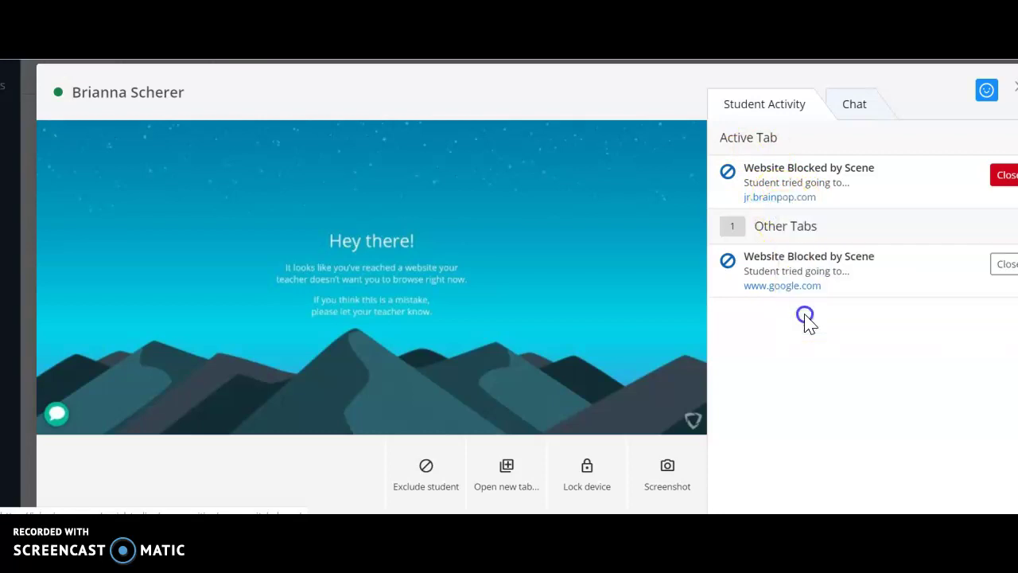
click(1013, 91)
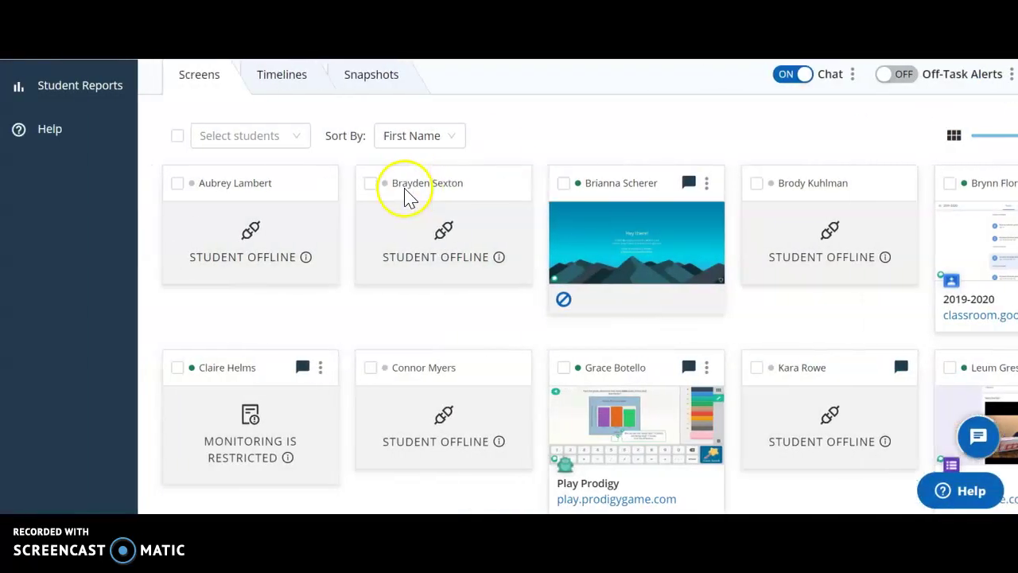
Open the YouTube scene for editing and add the copied jr.brainpop.com link as an allowed site.
scroll(318, 179, up, 3)
click(55, 238)
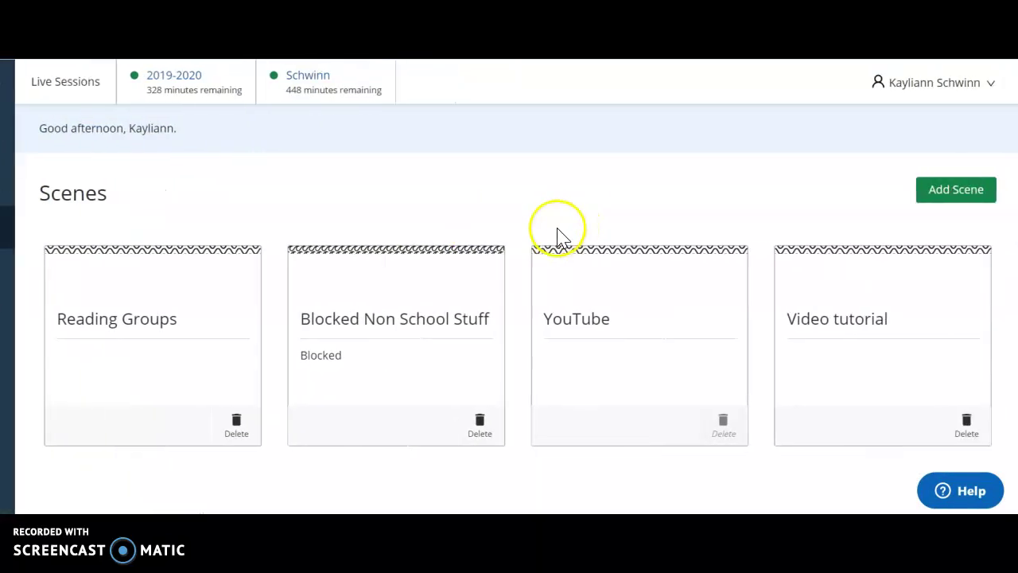
click(671, 335)
scroll(670, 333, down, 1)
click(345, 380)
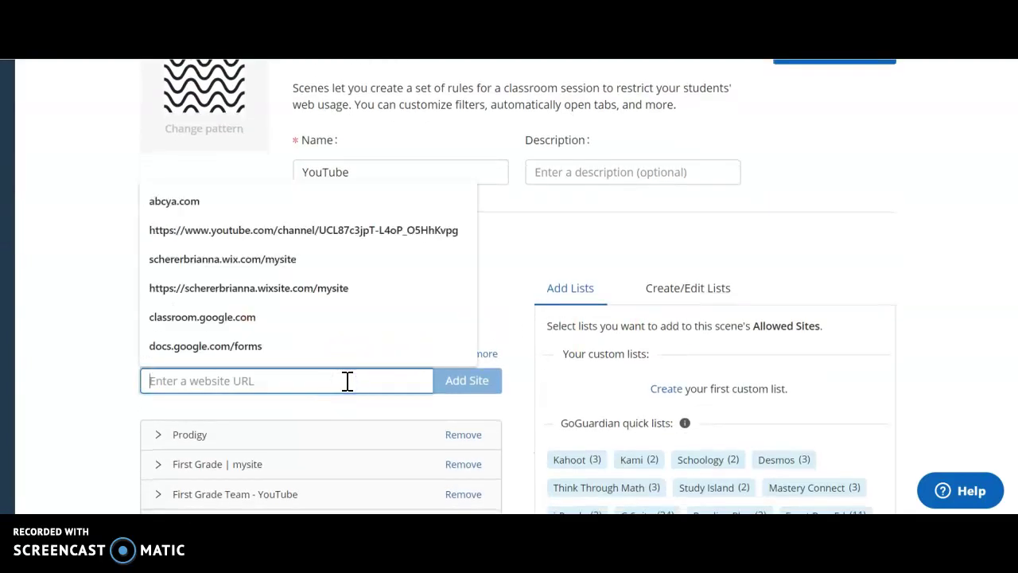
key(ctrl+v)
click(461, 390)
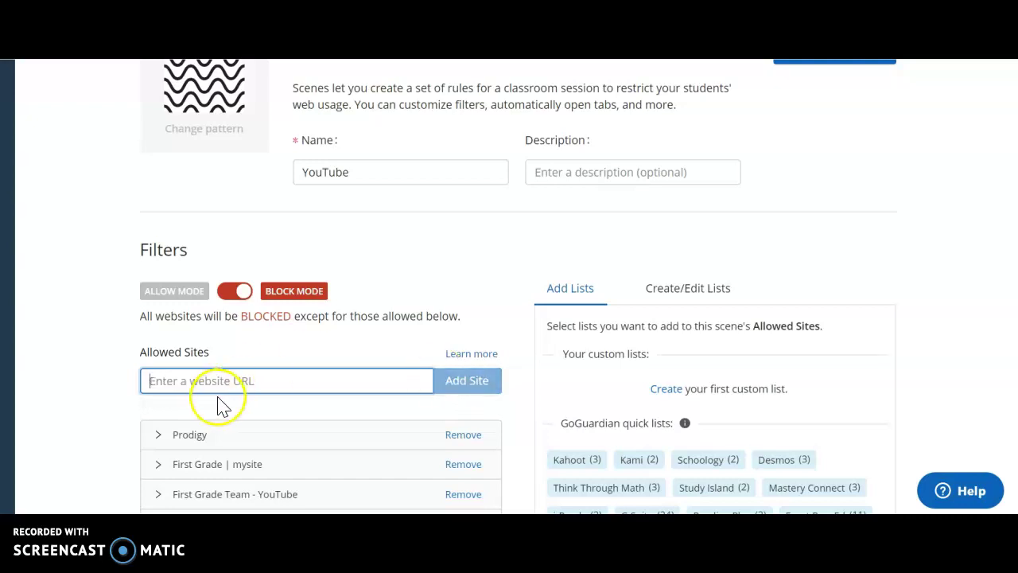
Check the end of the allowed sites list for the BrainPOP Jr. entry and save the YouTube scene.
scroll(323, 437, down, 4)
scroll(362, 415, down, 10)
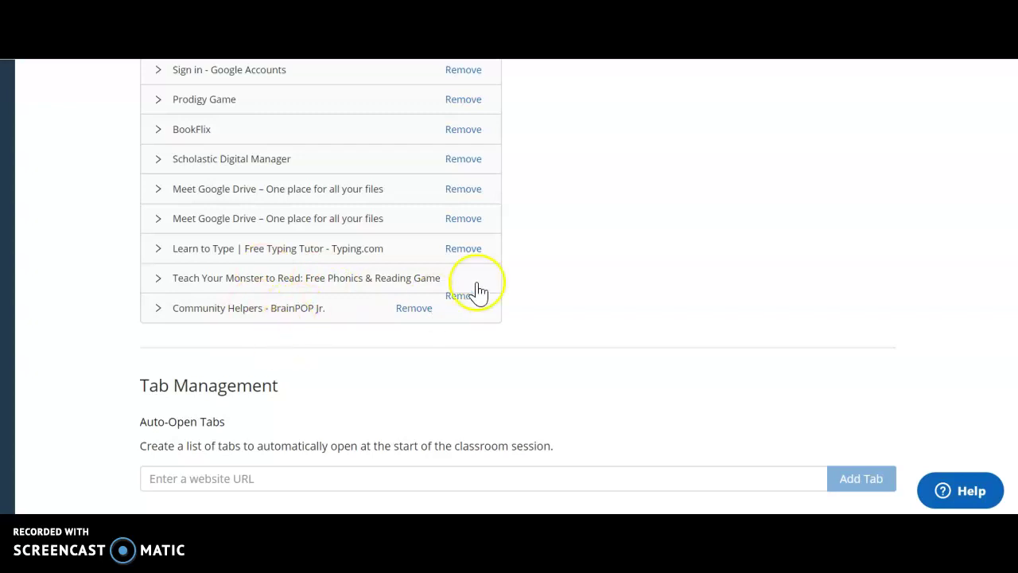
scroll(477, 275, up, 15)
click(864, 161)
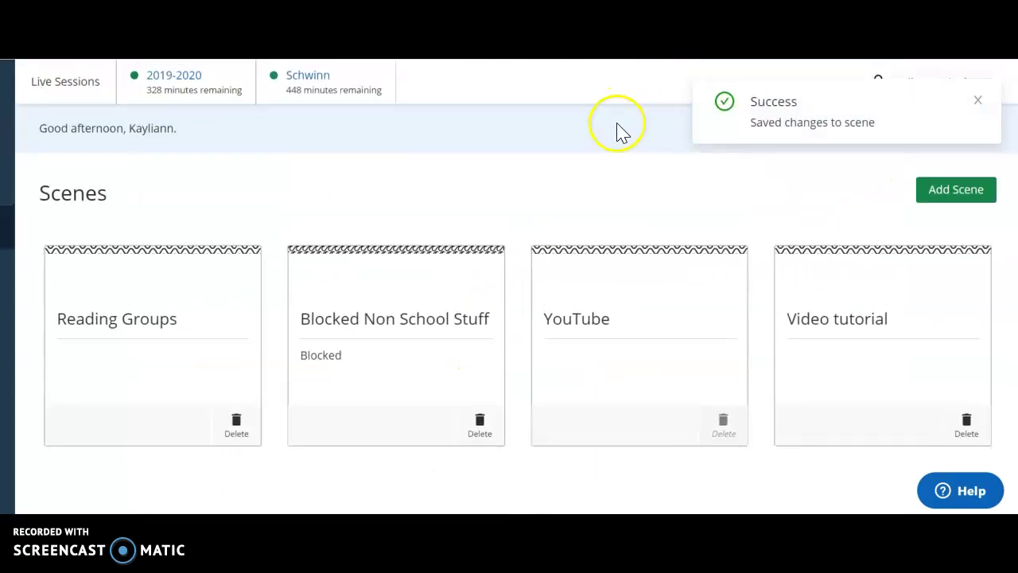
Return to the live session of the classroom named after the teacher and inspect the screen of the previously blocked student.
click(319, 83)
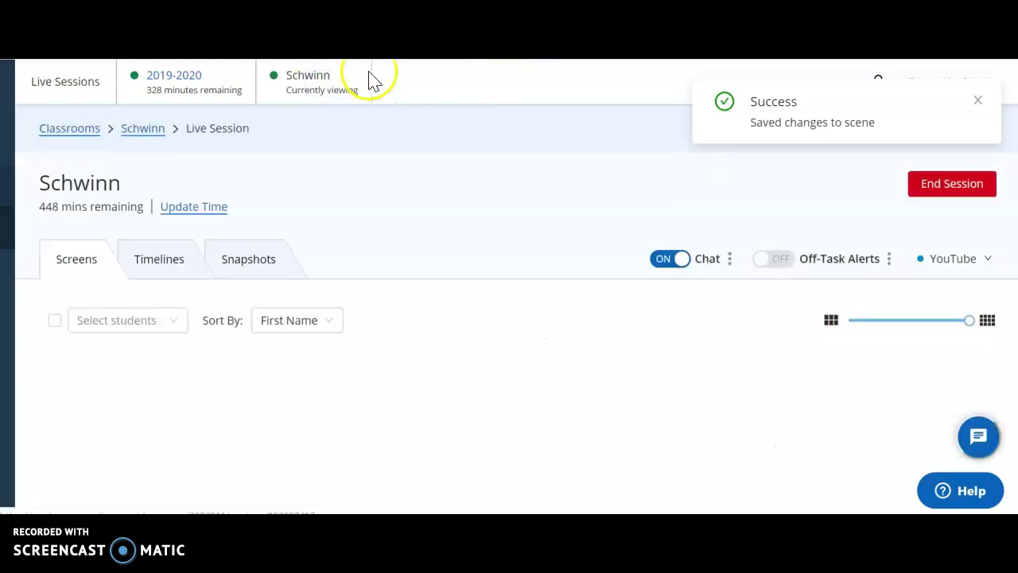
scroll(547, 288, down, 3)
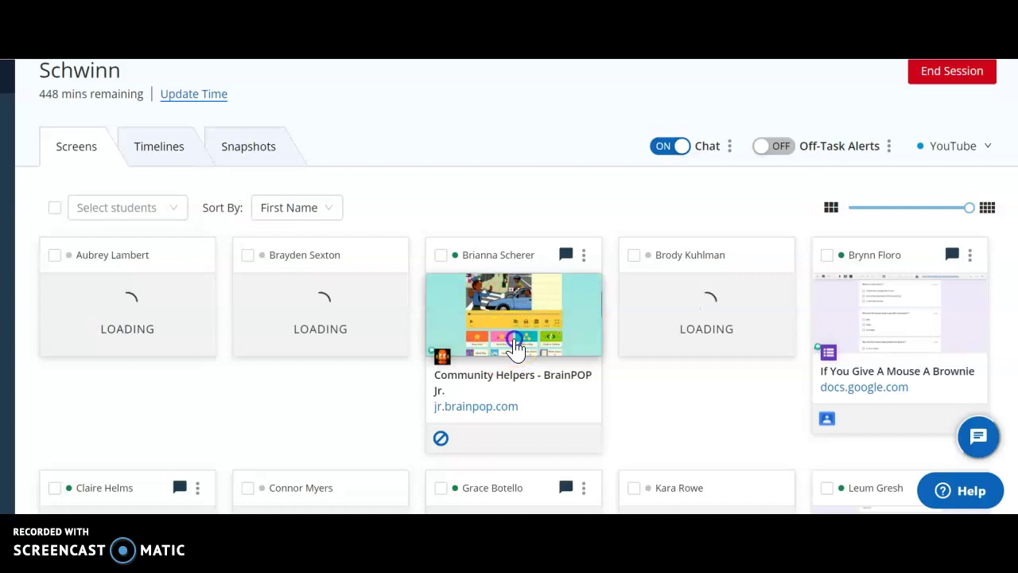
click(514, 342)
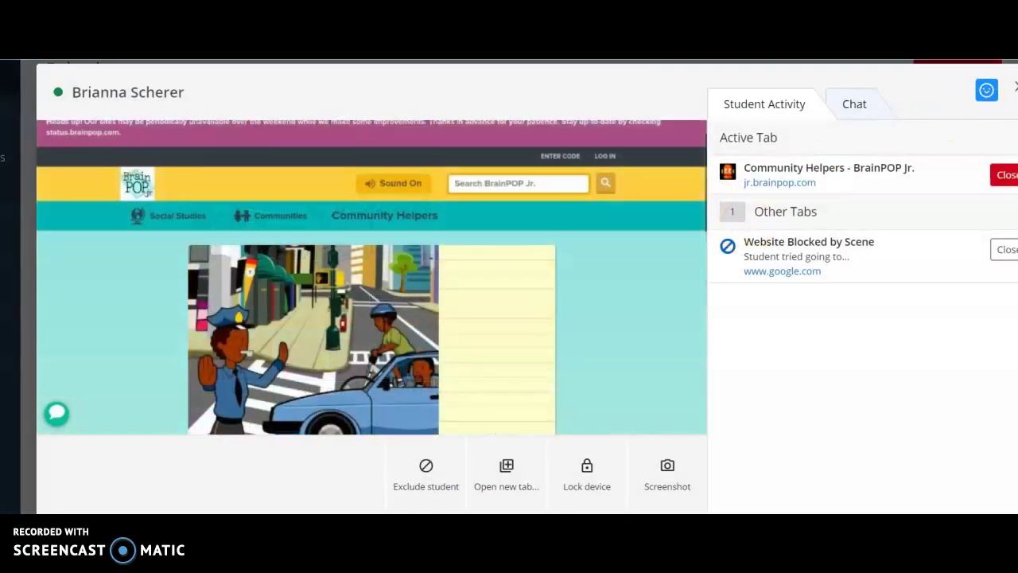
click(1016, 86)
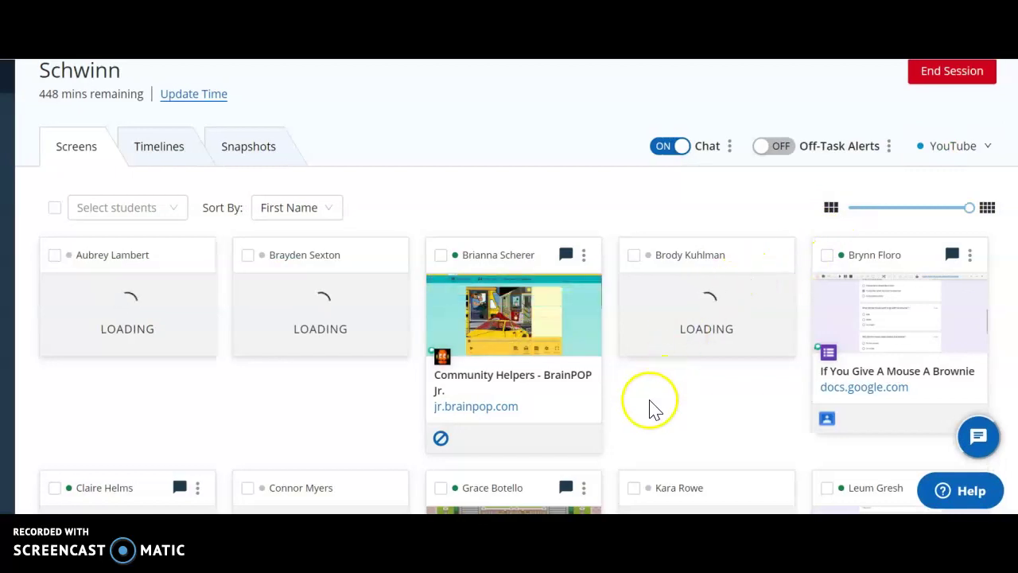
Exclude the student viewing Community Helpers on BrainPOP Jr. from the current session.
scroll(652, 407, down, 2)
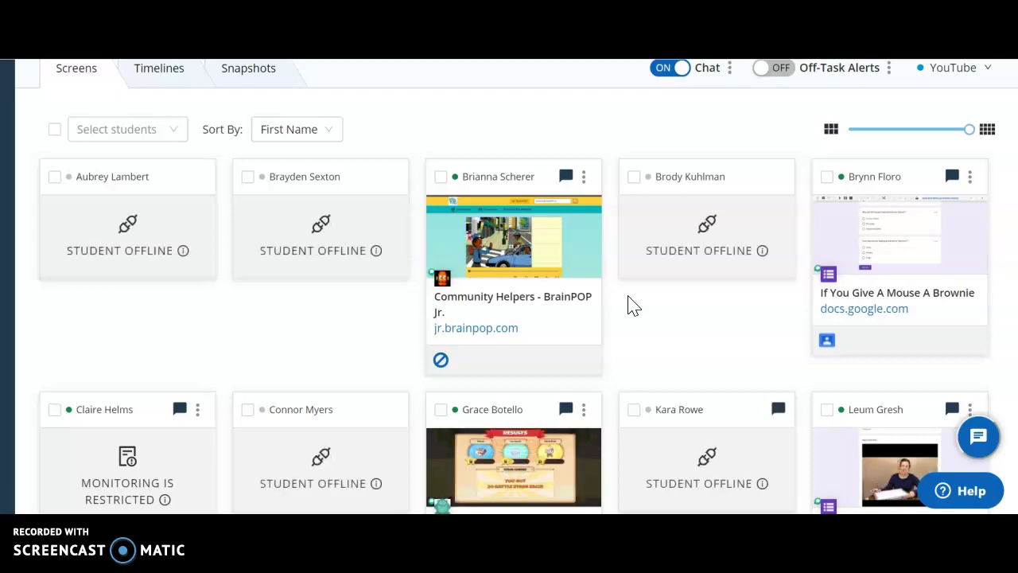
click(528, 266)
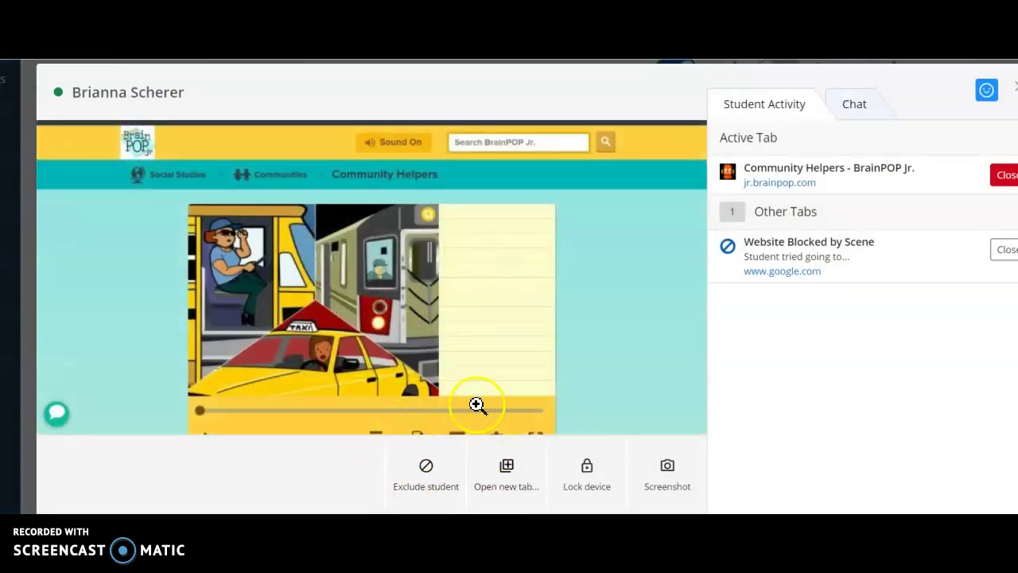
click(434, 481)
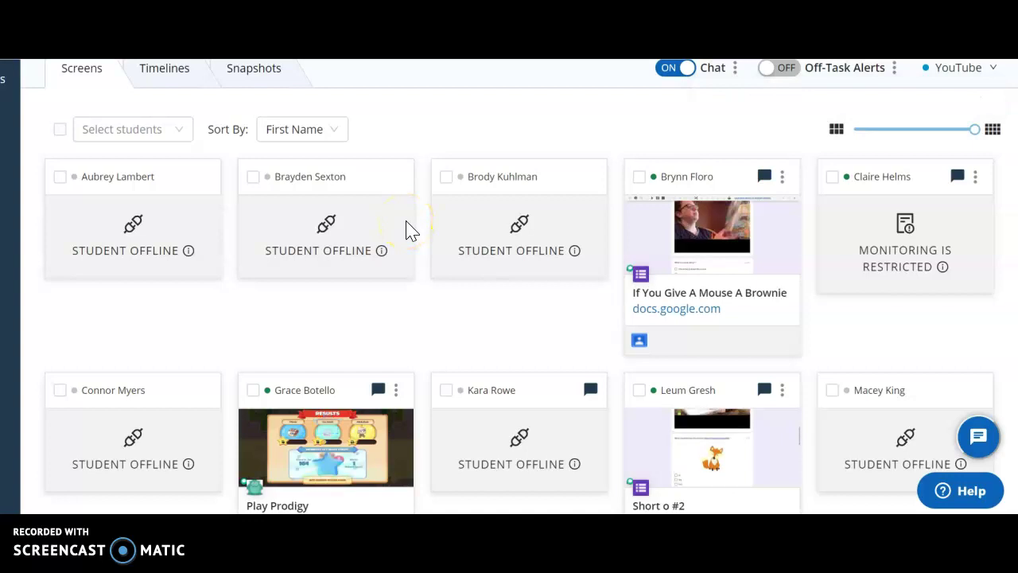
Re-include the excluded student in the current session and check the student's screen tile.
scroll(450, 281, down, 3)
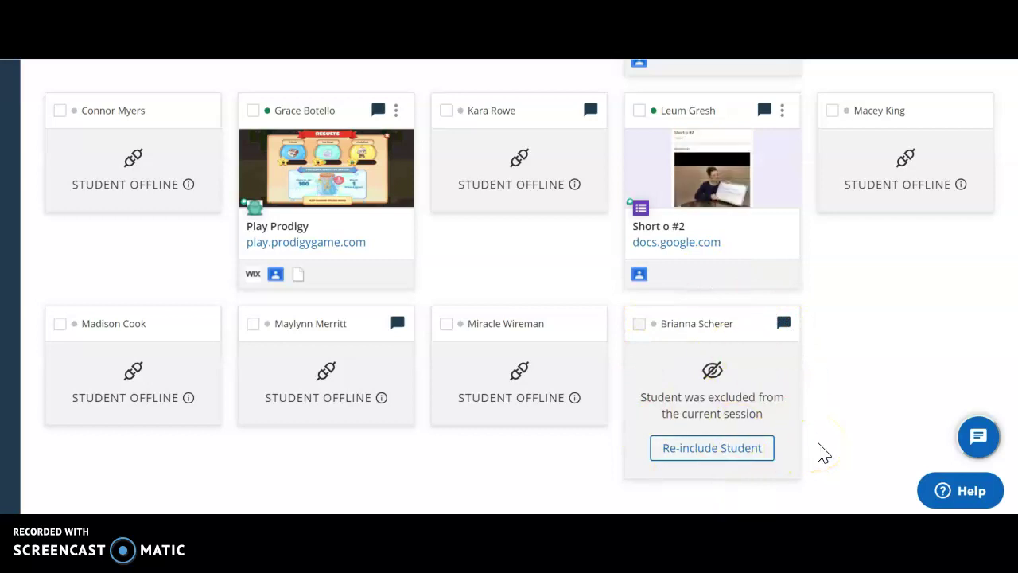
click(718, 448)
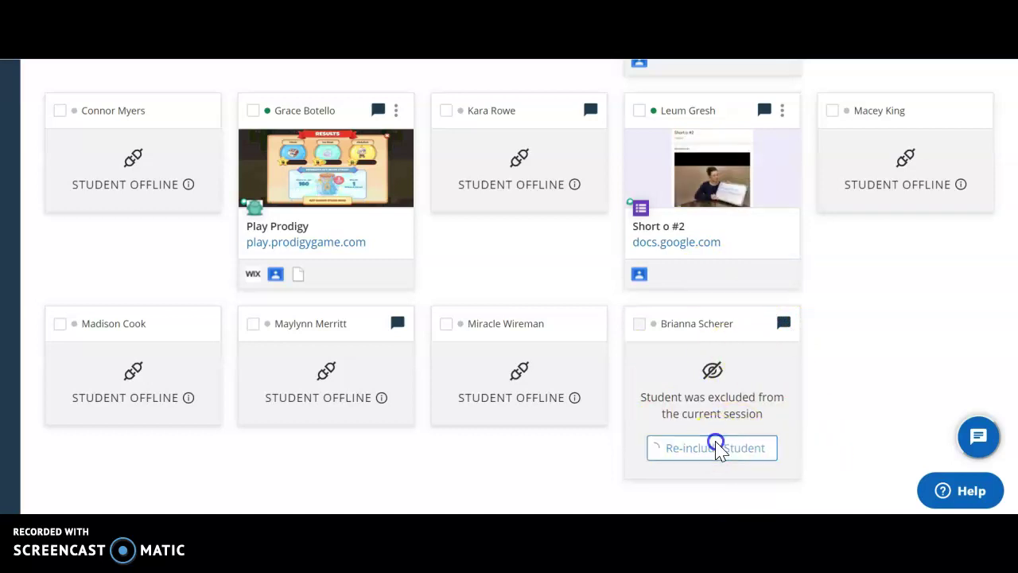
scroll(734, 348, up, 5)
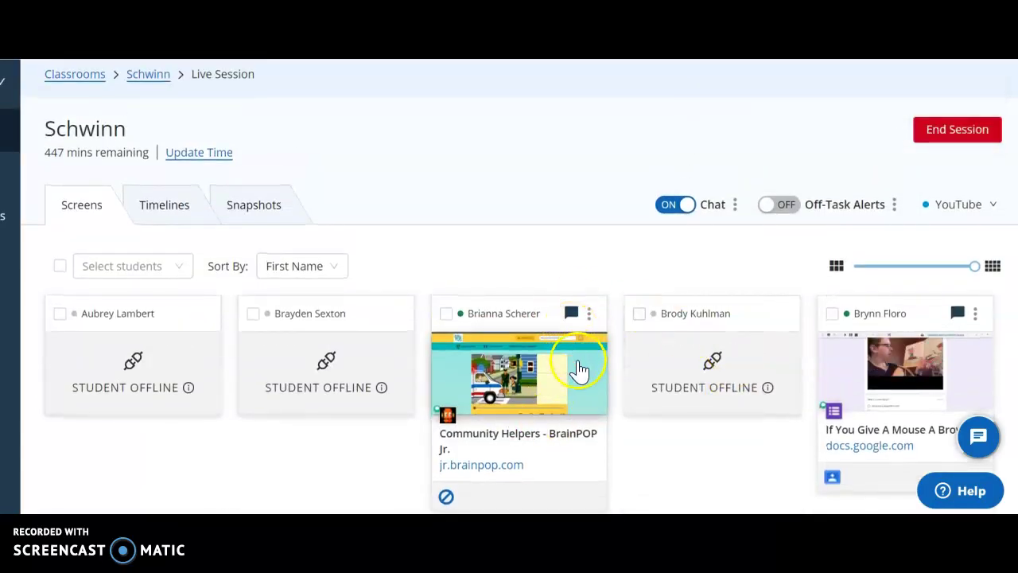
scroll(636, 423, down, 1)
scroll(636, 422, up, 1)
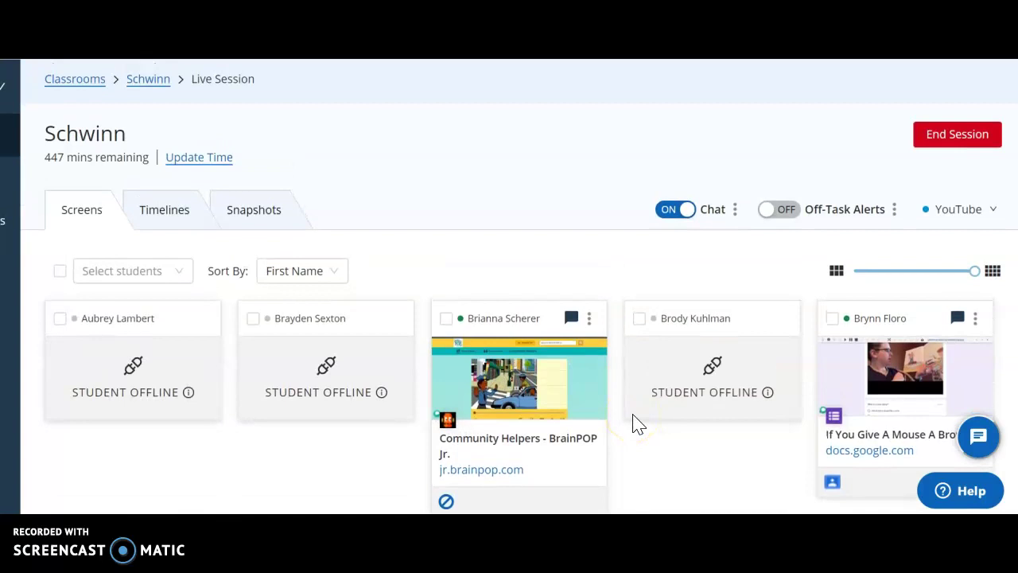
Apply the YouTube scene to the live session again from the available scenes and dismiss the notification.
click(983, 210)
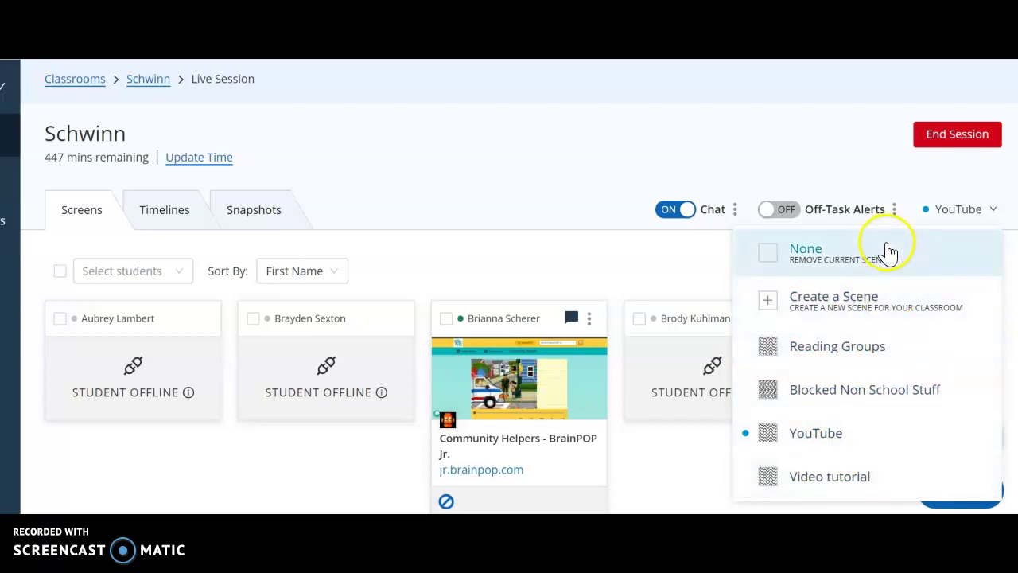
click(823, 437)
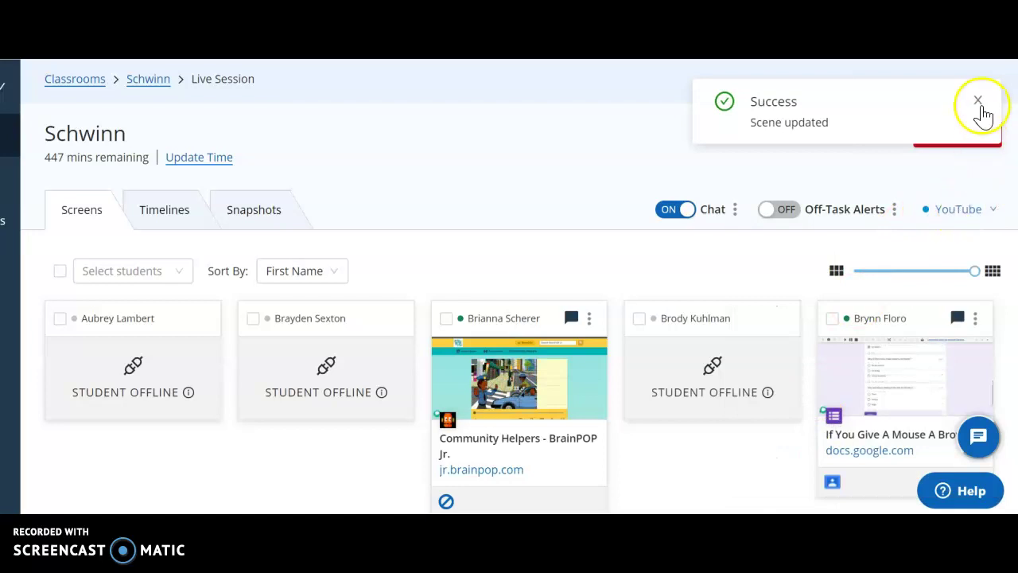
click(981, 107)
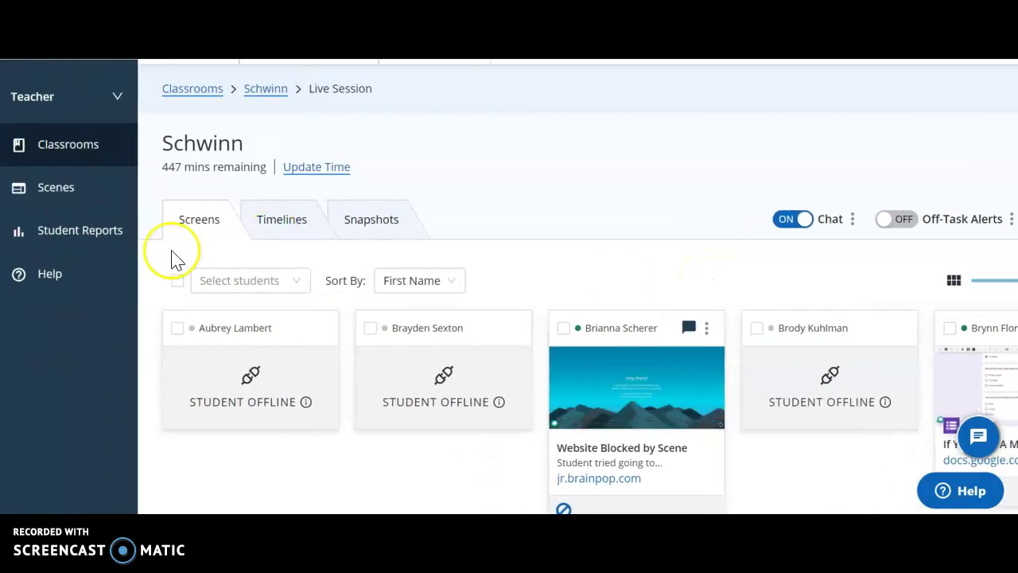
Open the classroom information settings of the classroom named after the teacher.
click(77, 155)
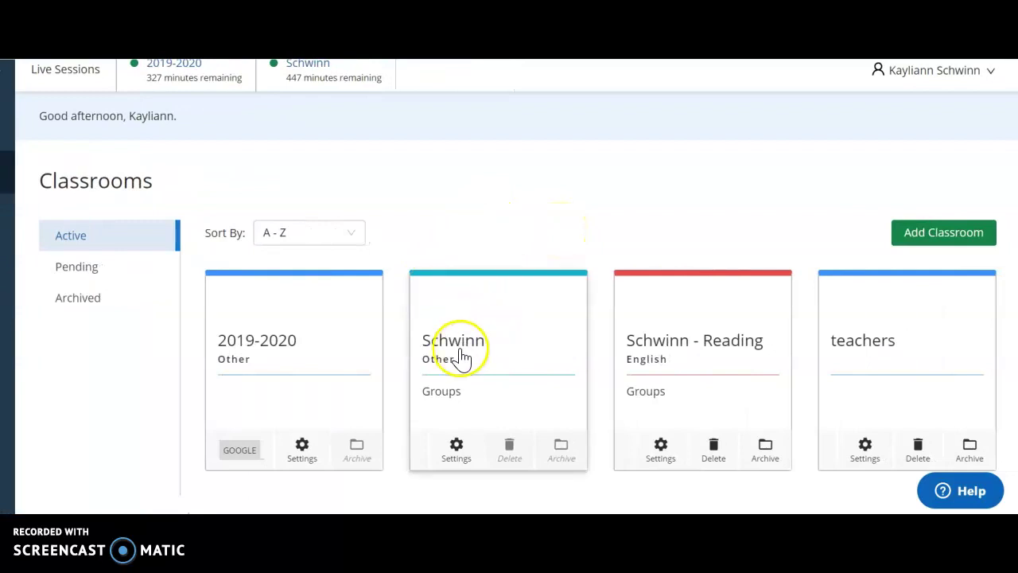
click(461, 354)
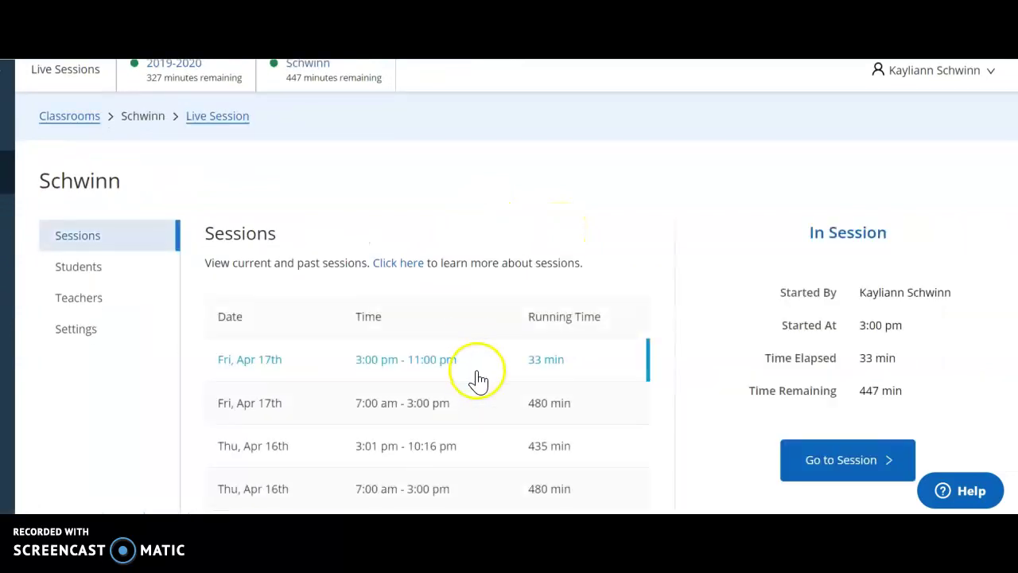
click(109, 329)
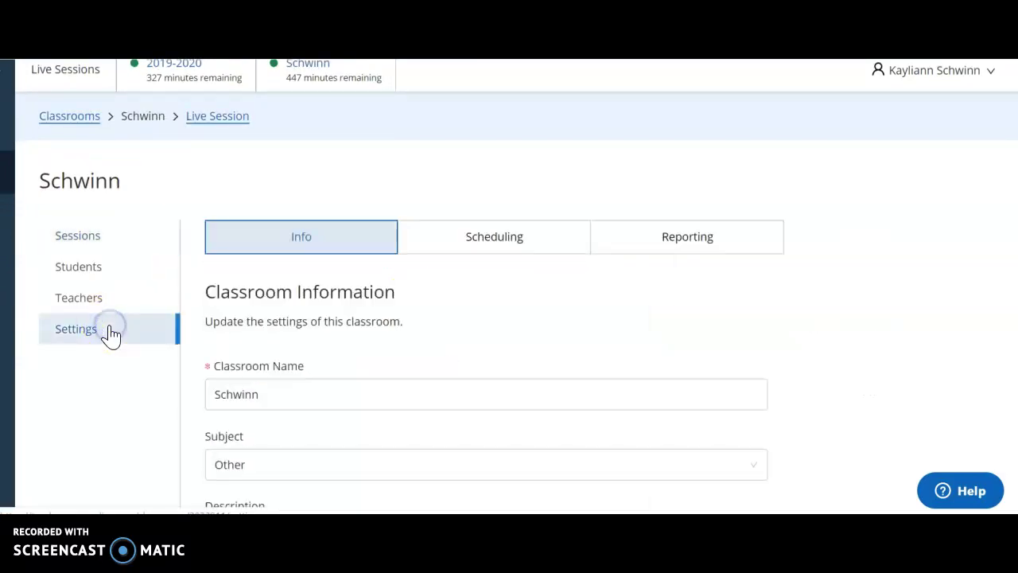
scroll(369, 318, down, 5)
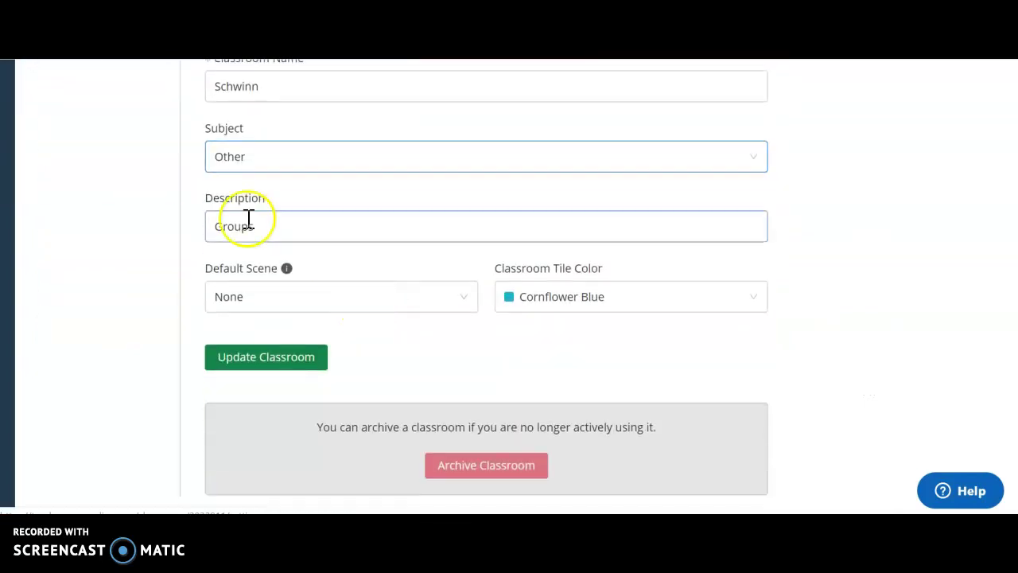
Set the classroom's default scene to YouTube and update the classroom.
click(322, 310)
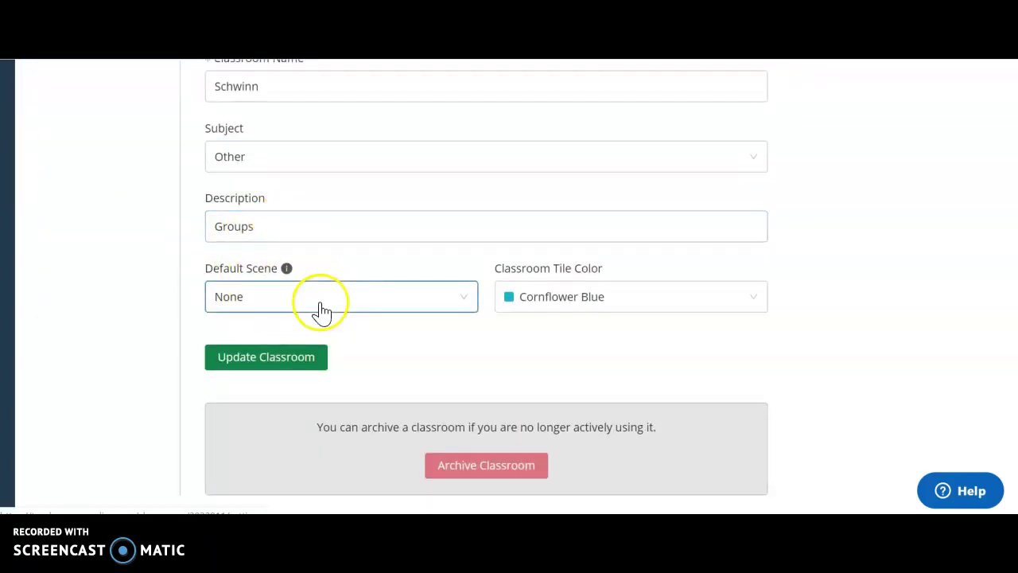
click(460, 299)
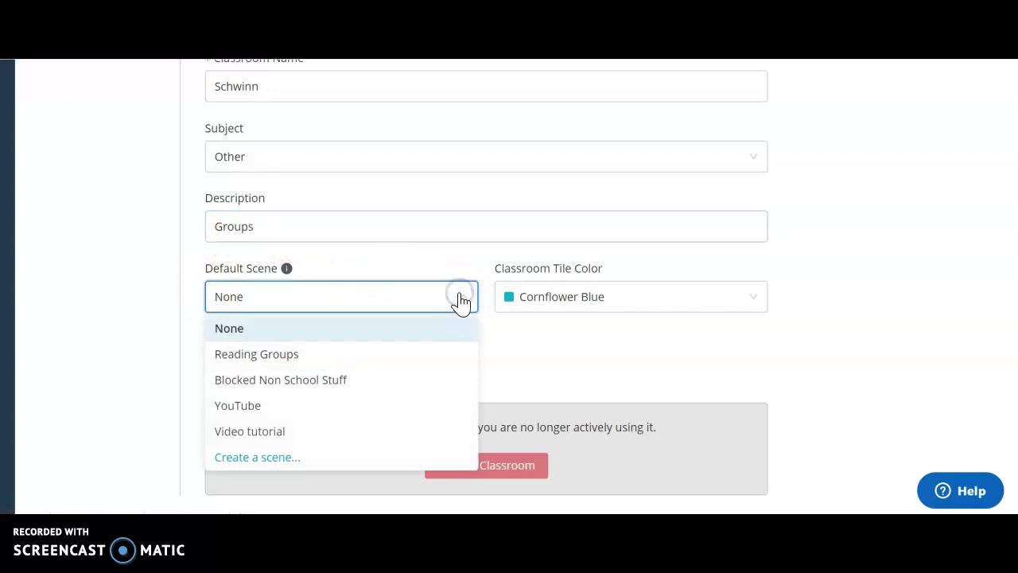
click(326, 407)
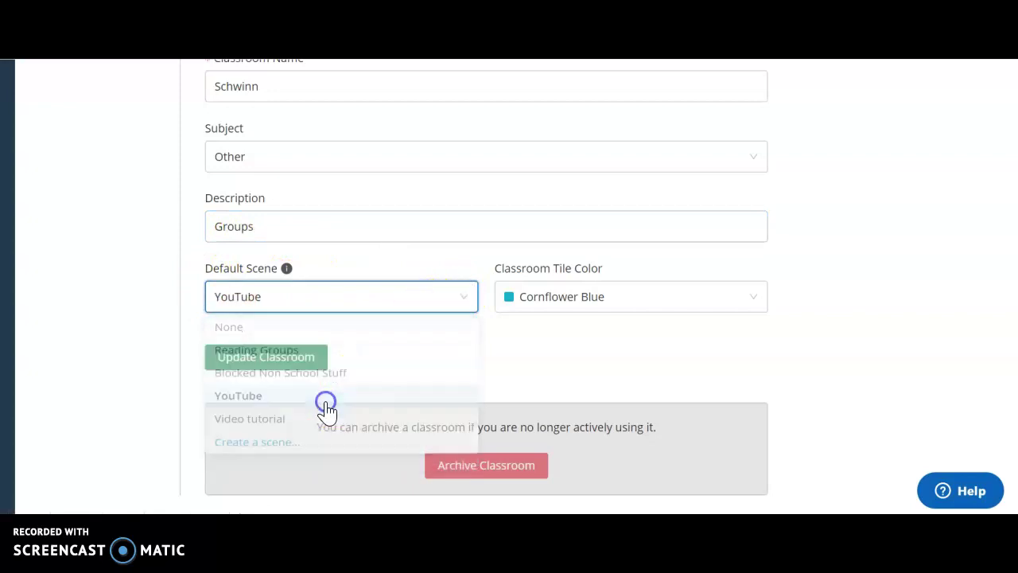
click(274, 358)
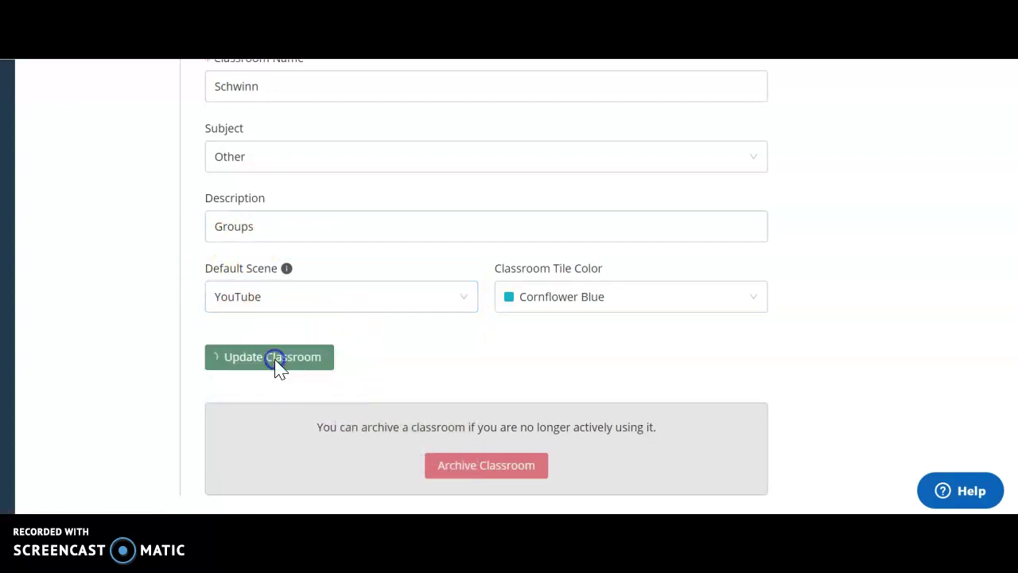
scroll(469, 338, up, 1)
scroll(469, 334, up, 1)
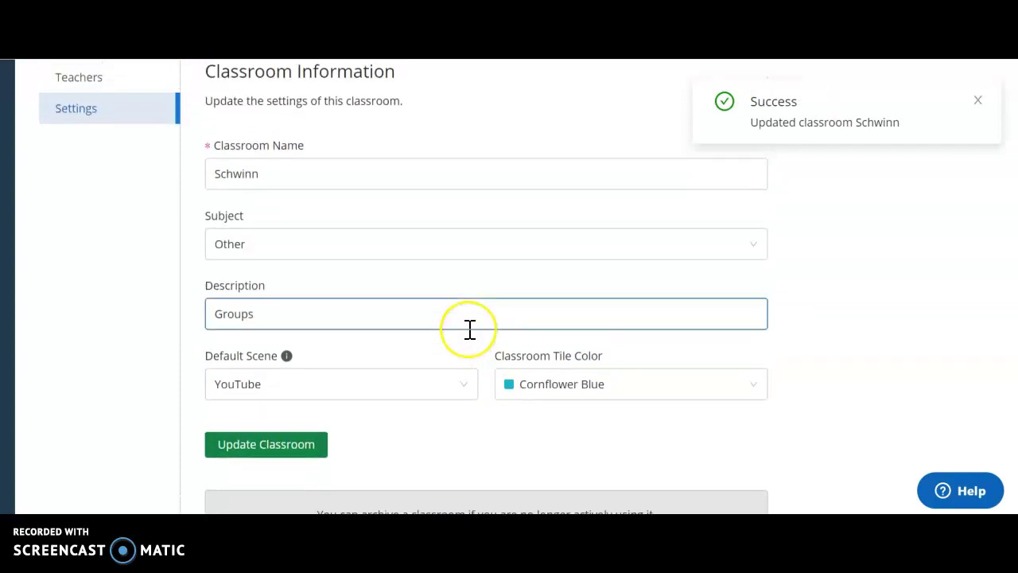
scroll(478, 317, up, 3)
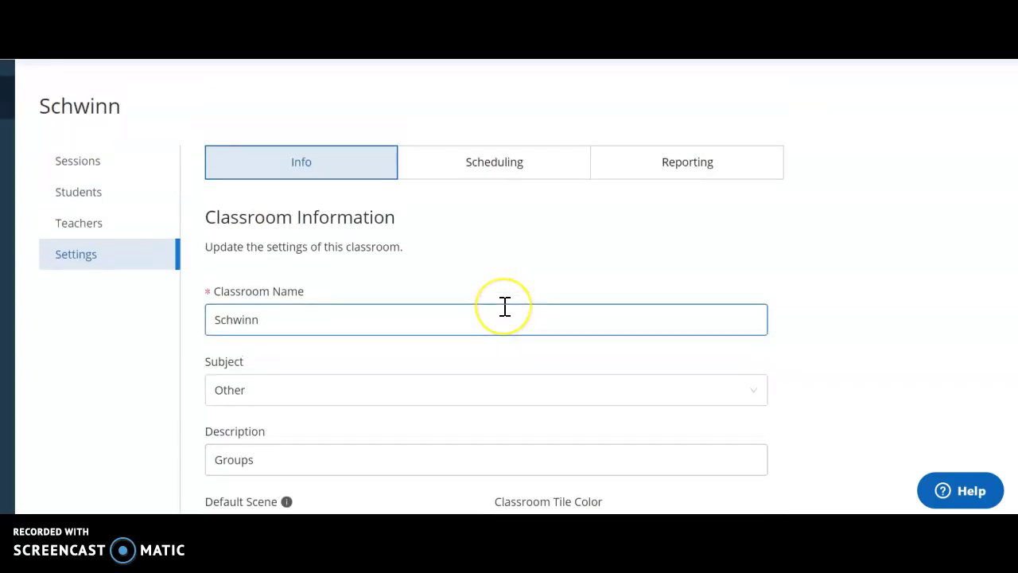
Open the classroom's scheduling settings and review the recurring session times set for each day.
scroll(504, 307, up, 2)
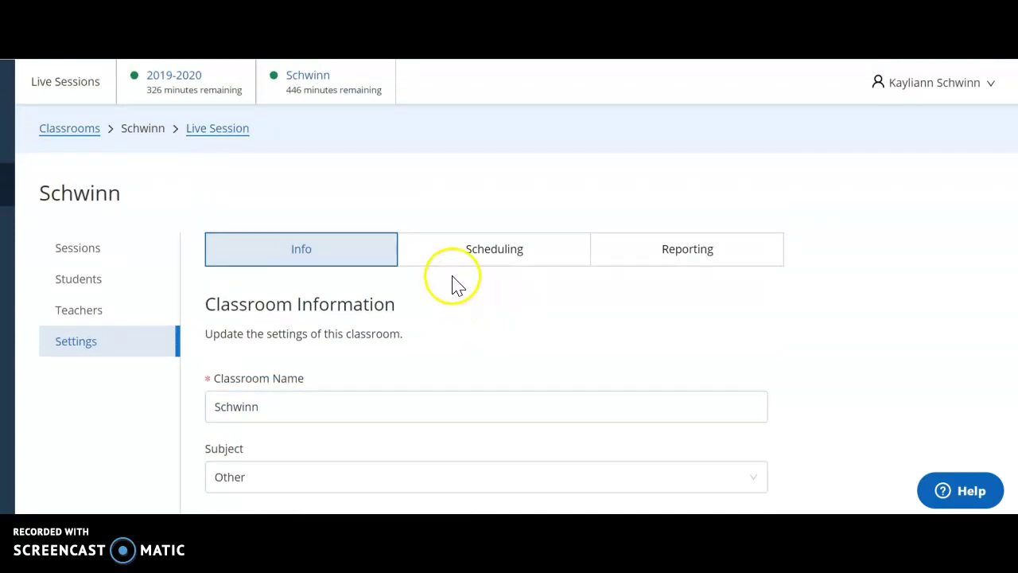
click(494, 253)
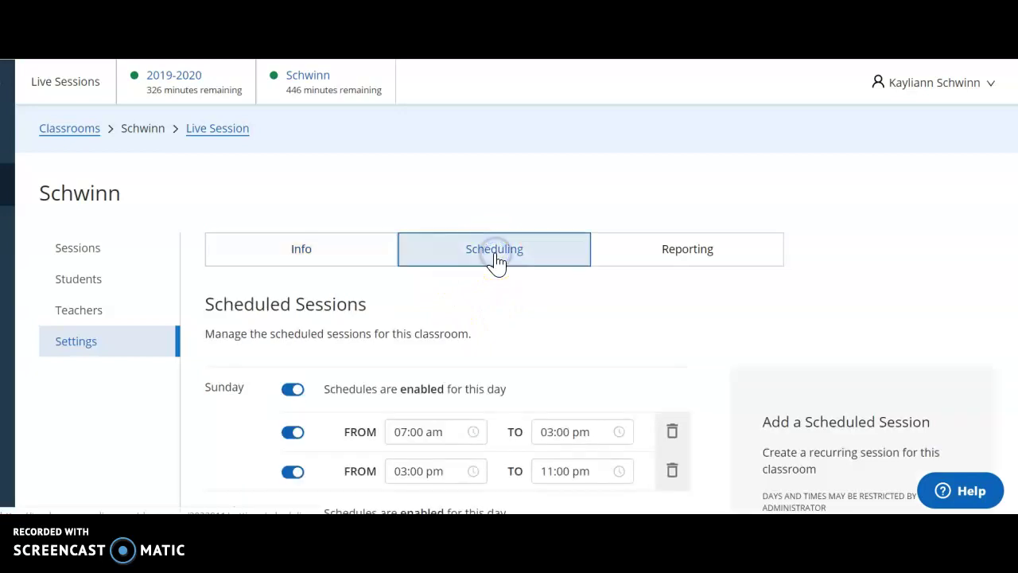
scroll(689, 320, down, 1)
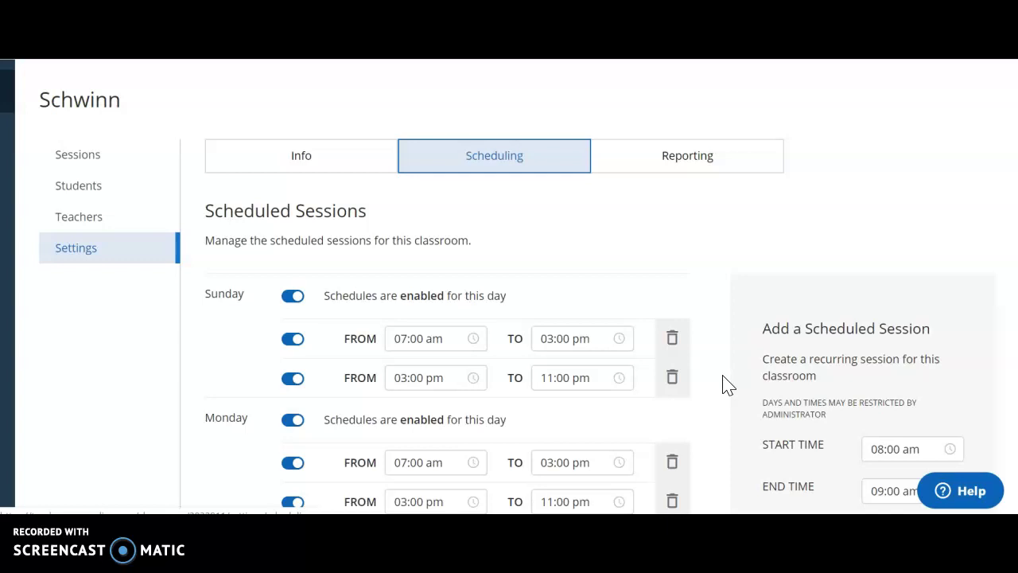
scroll(726, 383, down, 3)
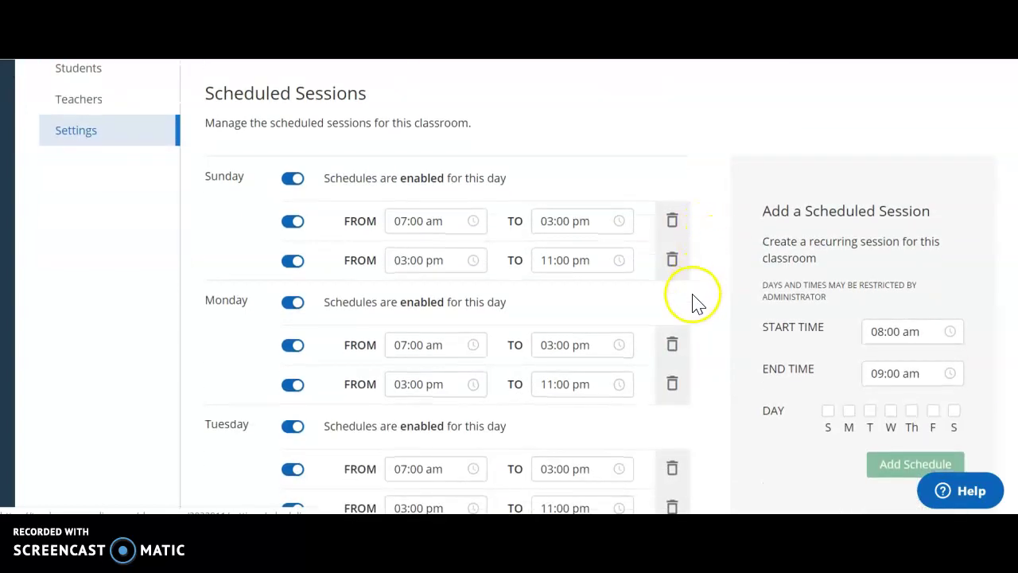
scroll(697, 305, down, 1)
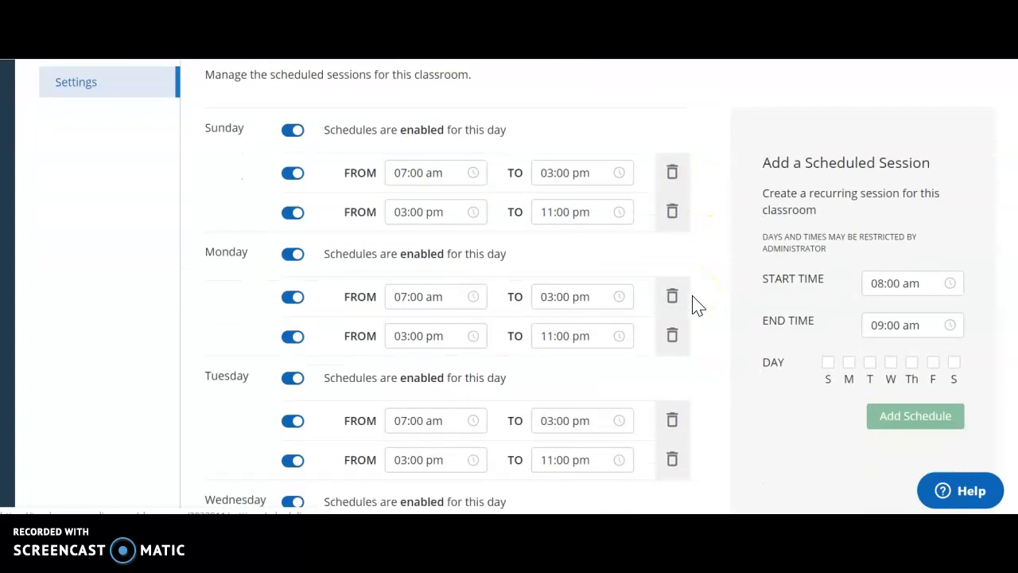
scroll(694, 304, up, 2)
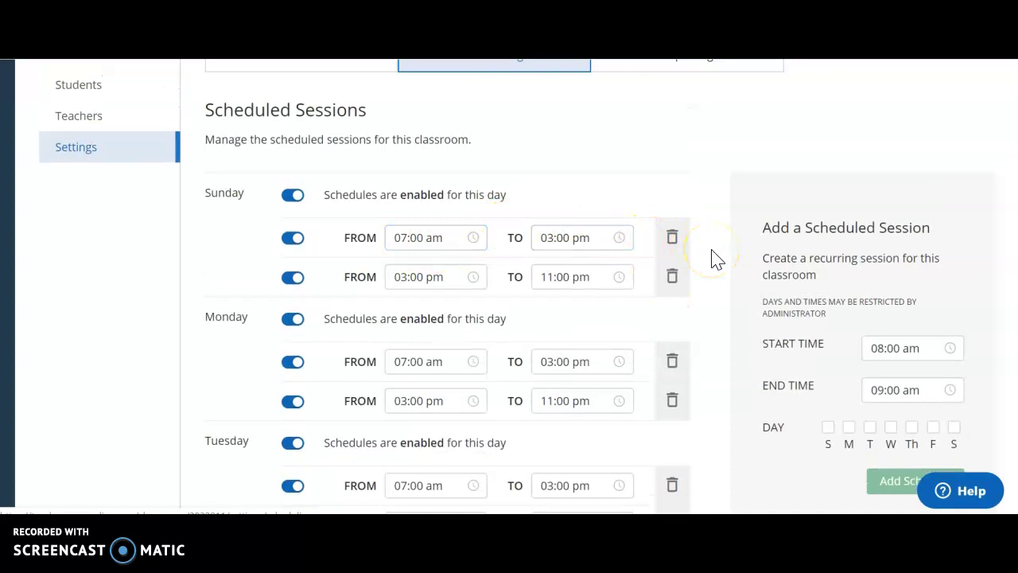
click(465, 274)
Examine the start time, end time and day options for adding a scheduled session, and the remaining weekdays' schedules through Saturday.
scroll(671, 327, down, 1)
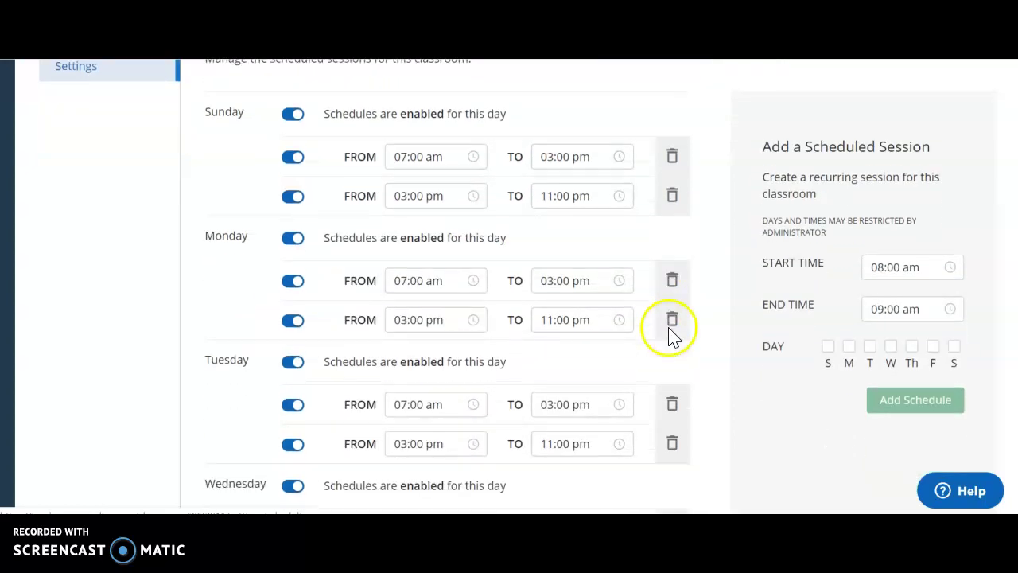
click(911, 265)
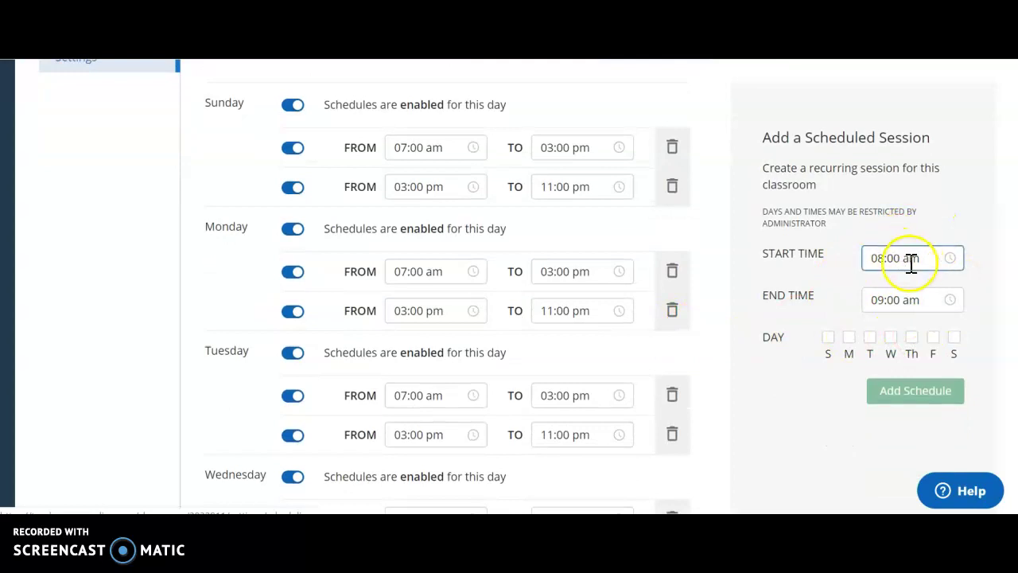
click(884, 302)
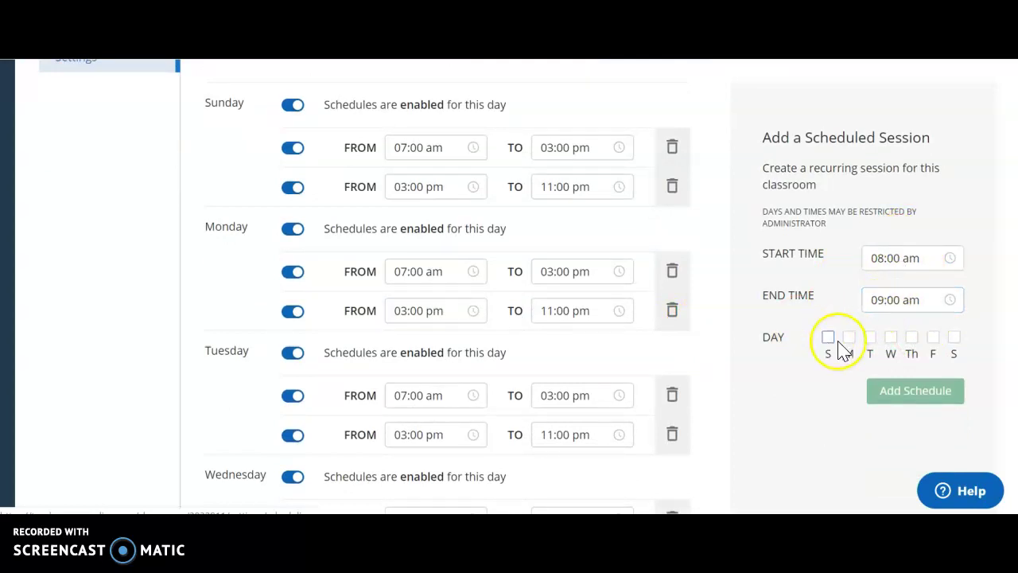
scroll(772, 432, down, 5)
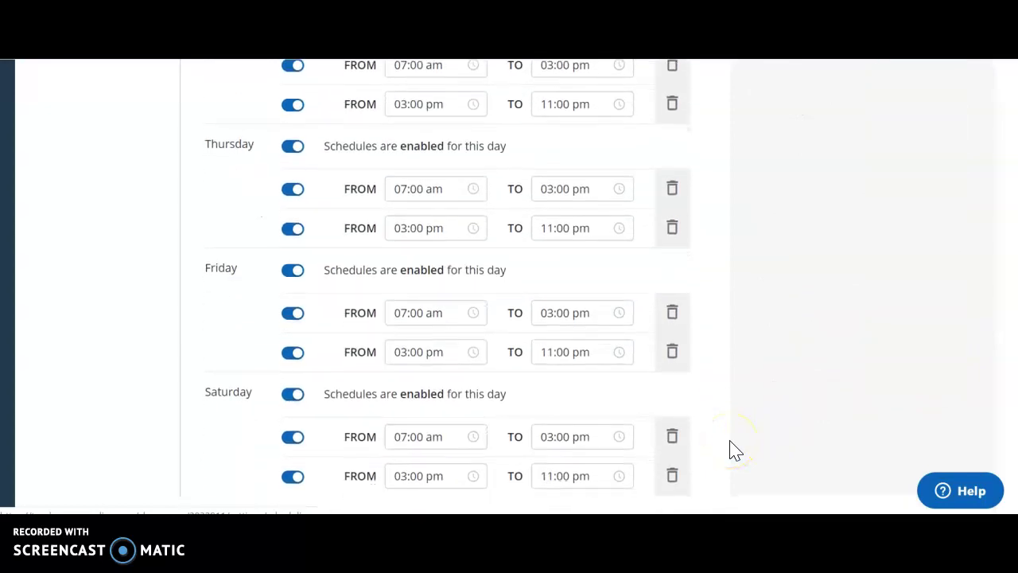
scroll(733, 449, up, 7)
scroll(732, 449, up, 3)
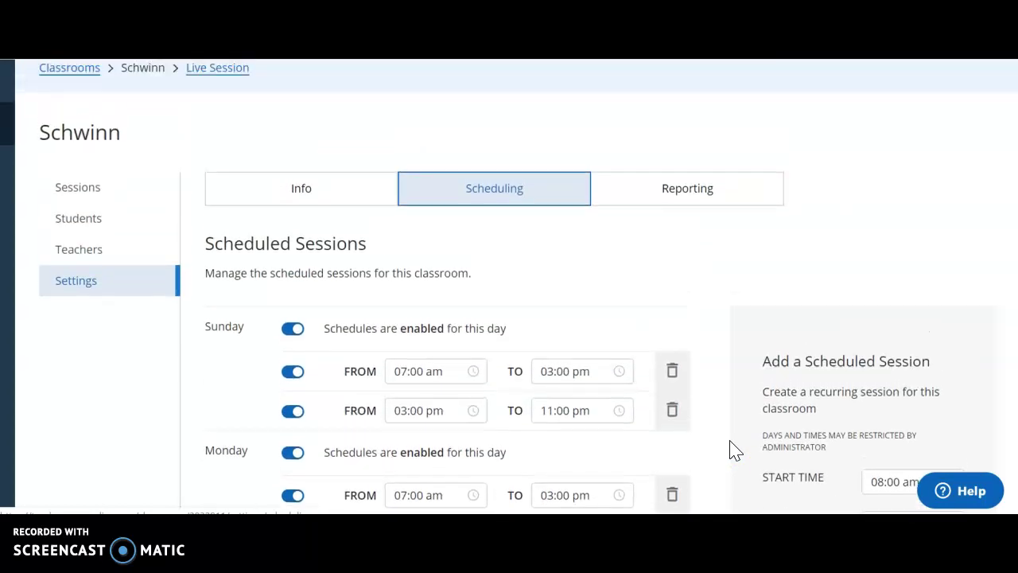